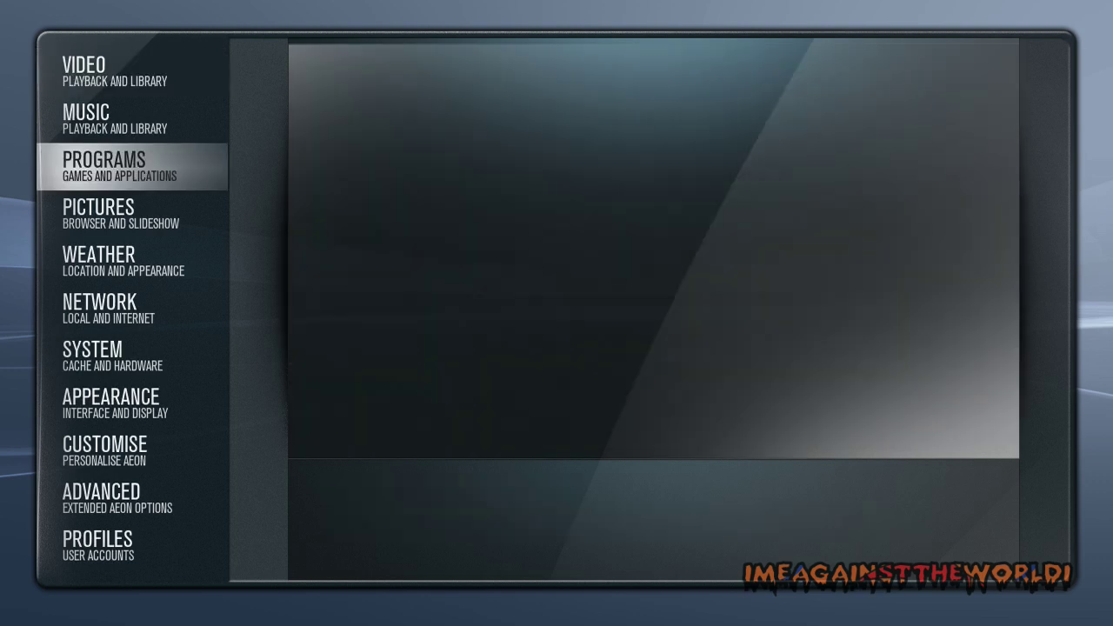
{"action": "key", "text": "Down"}
{"action": "key", "text": "Down"}
{"action": "key", "text": "Down"}
{"action": "key", "text": "Down"}
{"action": "key", "text": "Down"}
{"action": "key", "text": "Down"}
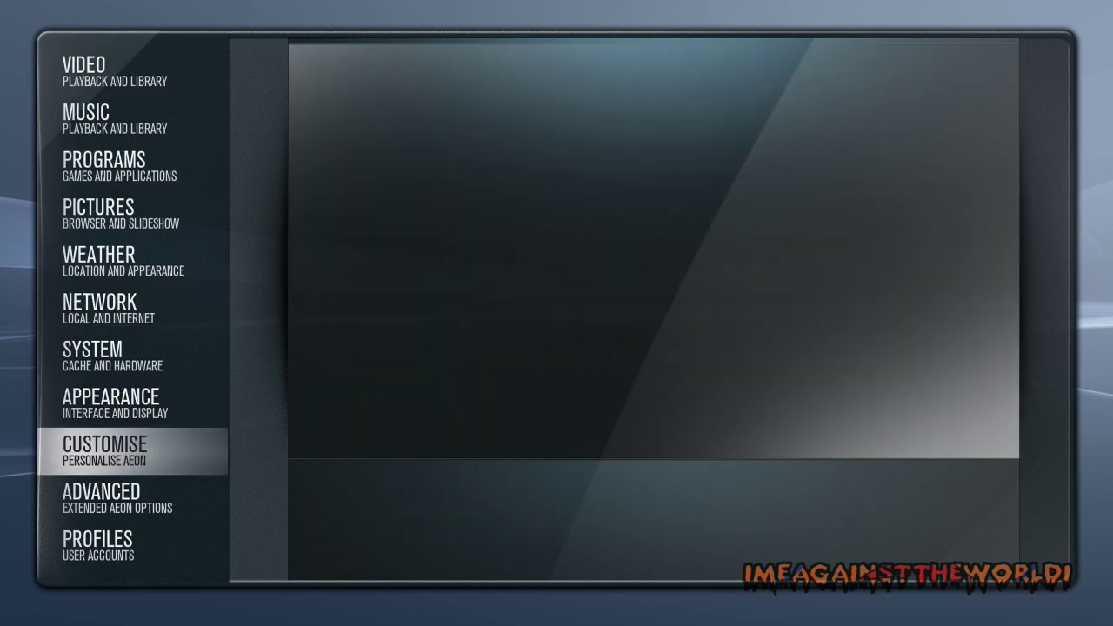
Open Aeon's Backdrops customisation and start changing the Pictures home item's backdrop.
{"action": "key", "text": "Return"}
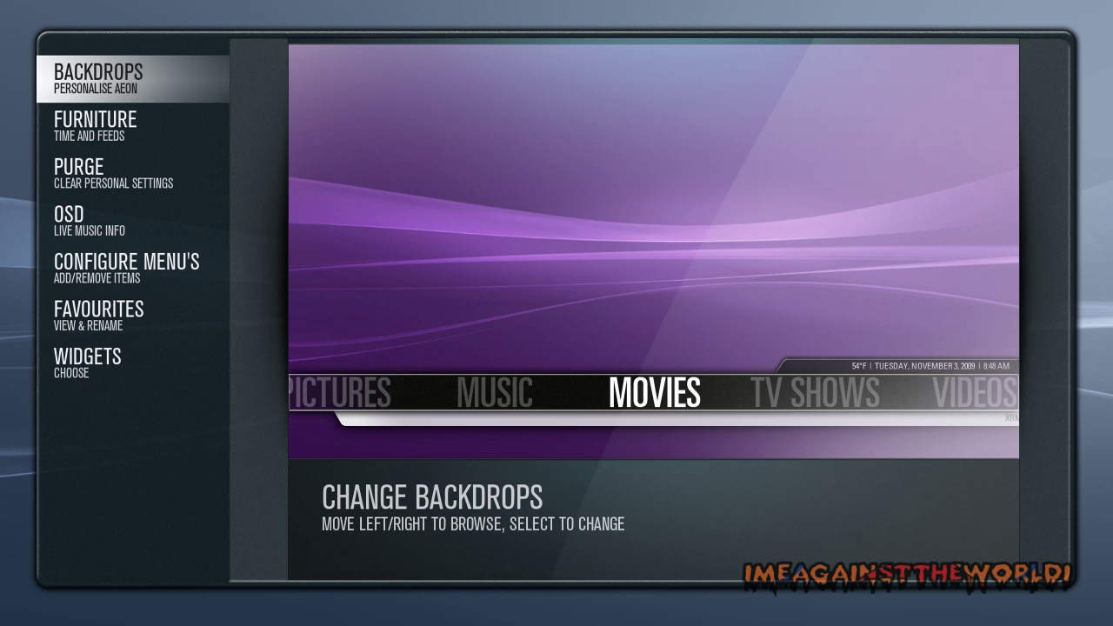
{"action": "key", "text": "Right"}
{"action": "key", "text": "Right"}
{"action": "key", "text": "Right"}
{"action": "key", "text": "Right"}
{"action": "key", "text": "Right"}
{"action": "key", "text": "Right"}
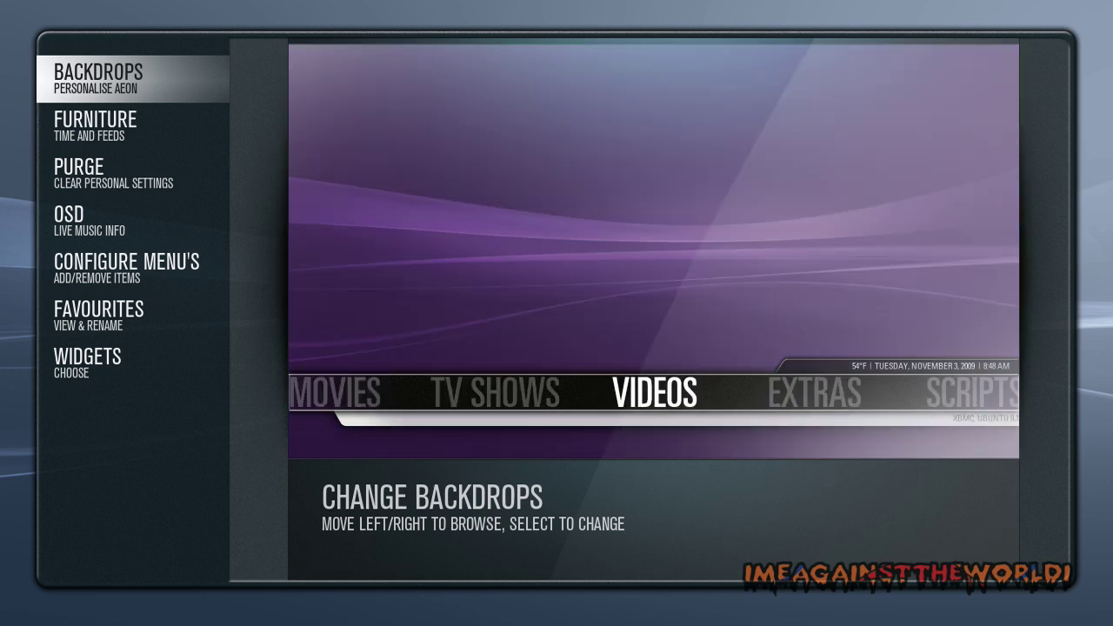
{"action": "key", "text": "Right"}
{"action": "key", "text": "Right"}
{"action": "key", "text": "Right"}
{"action": "key", "text": "Right"}
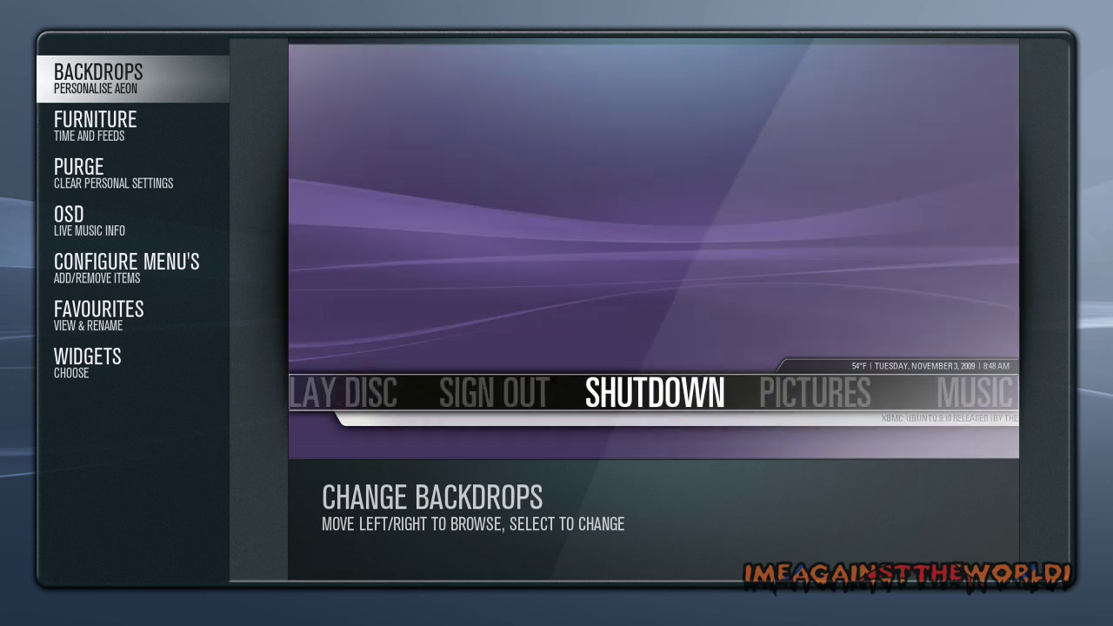
{"action": "key", "text": "Right"}
{"action": "key", "text": "Return"}
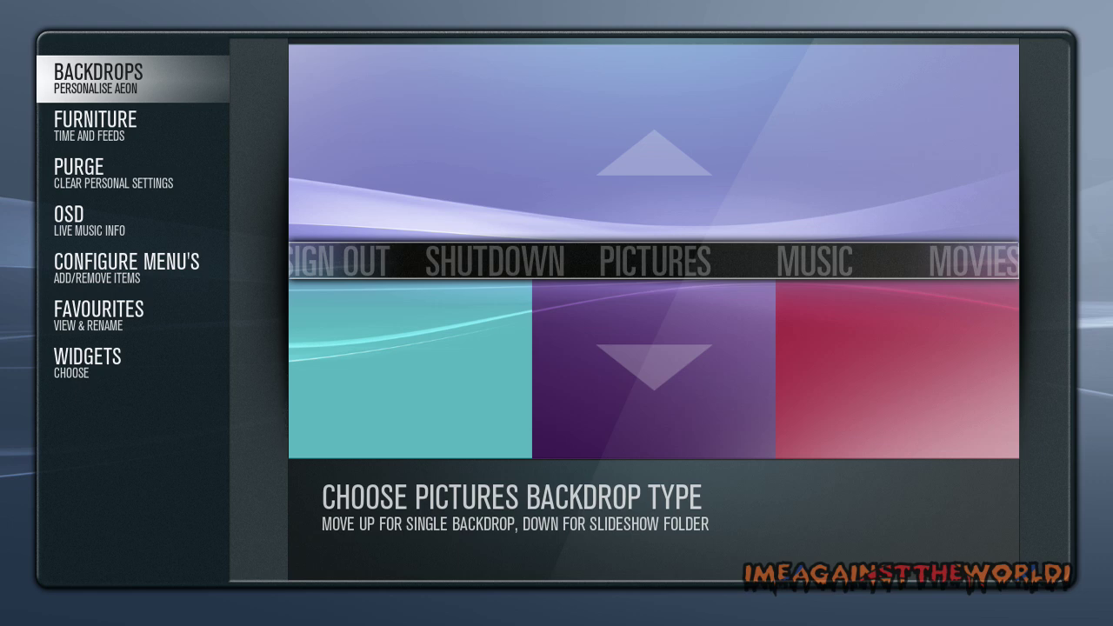
Set the Pictures backdrop to a slideshow from A:\XBMC\BACKDROPS\PICTURES.
{"action": "key", "text": "Down"}
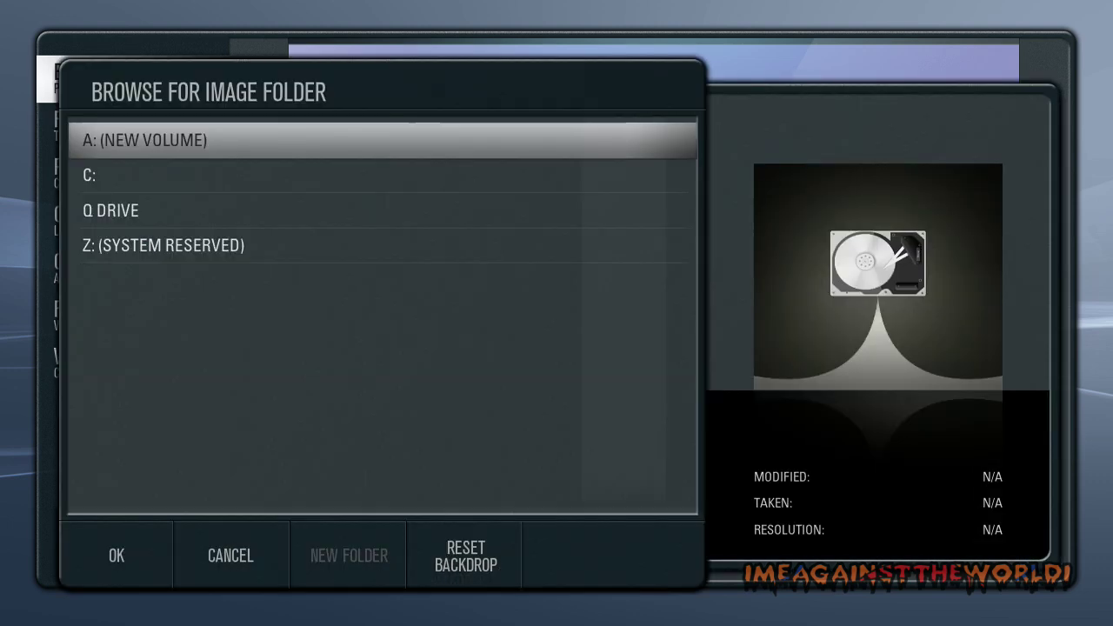
{"action": "key", "text": "Return"}
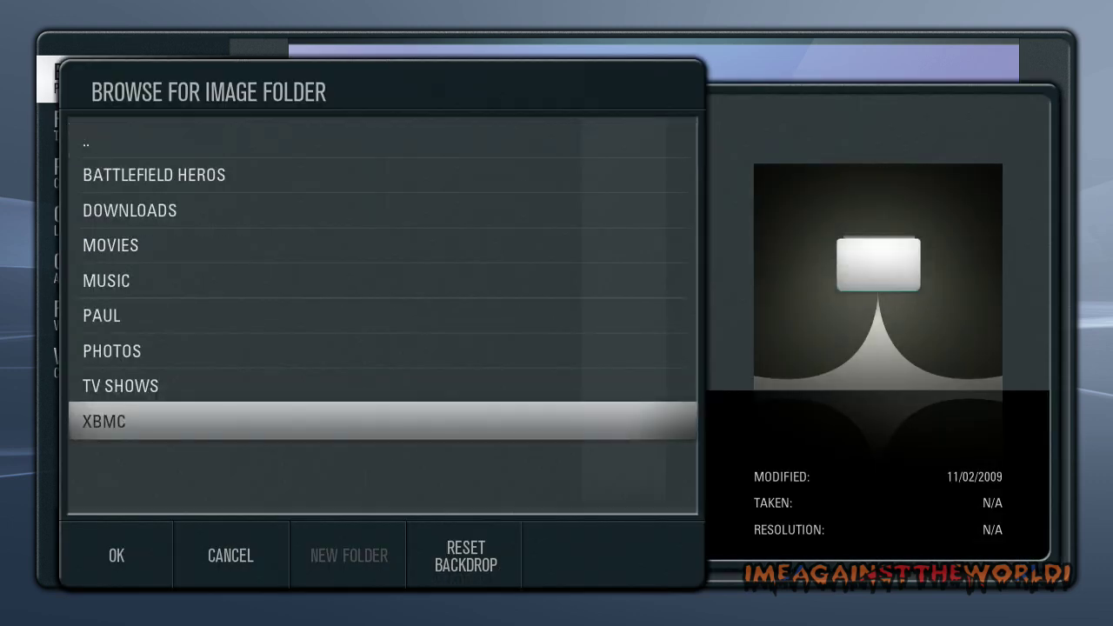
{"action": "key", "text": "Return"}
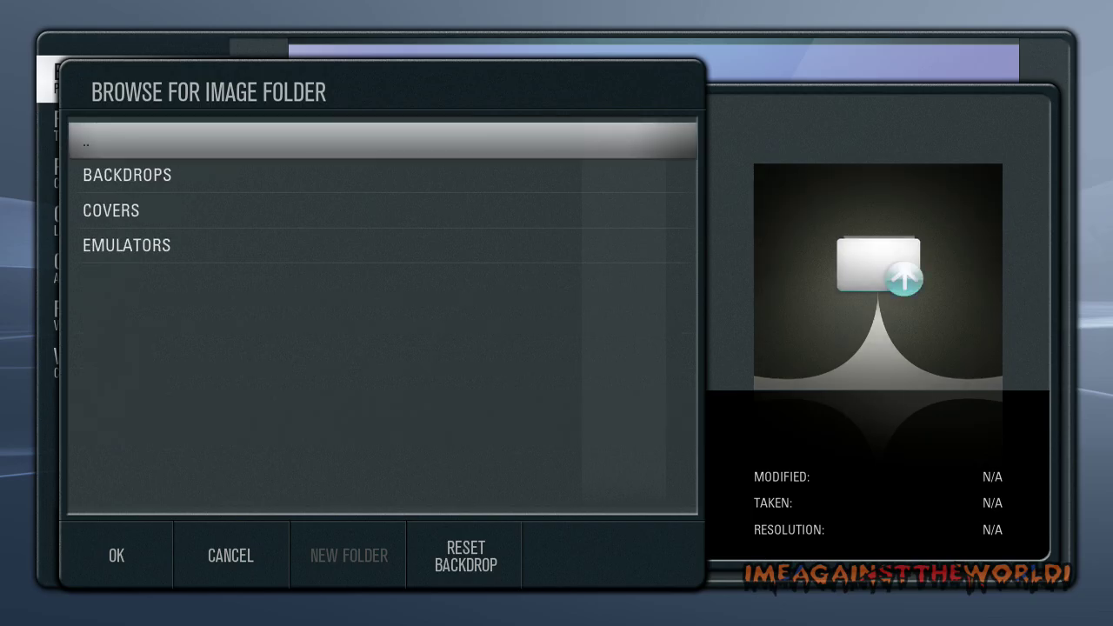
{"action": "key", "text": "Down"}
{"action": "key", "text": "Return"}
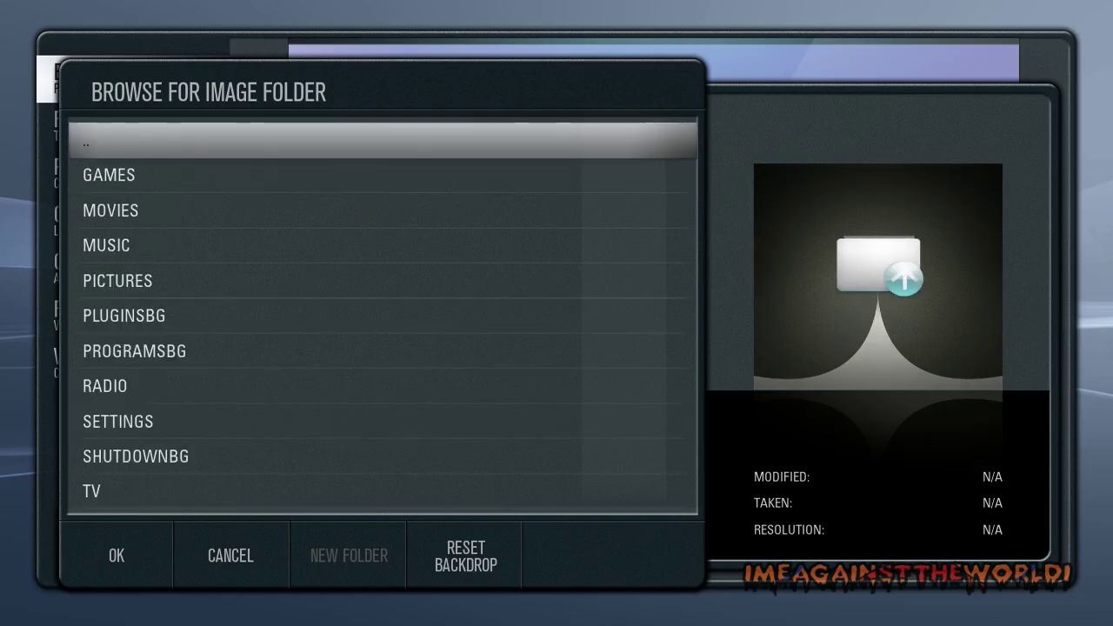
{"action": "key", "text": "Down"}
{"action": "key", "text": "Down"}
{"action": "key", "text": "Down"}
{"action": "key", "text": "Down"}
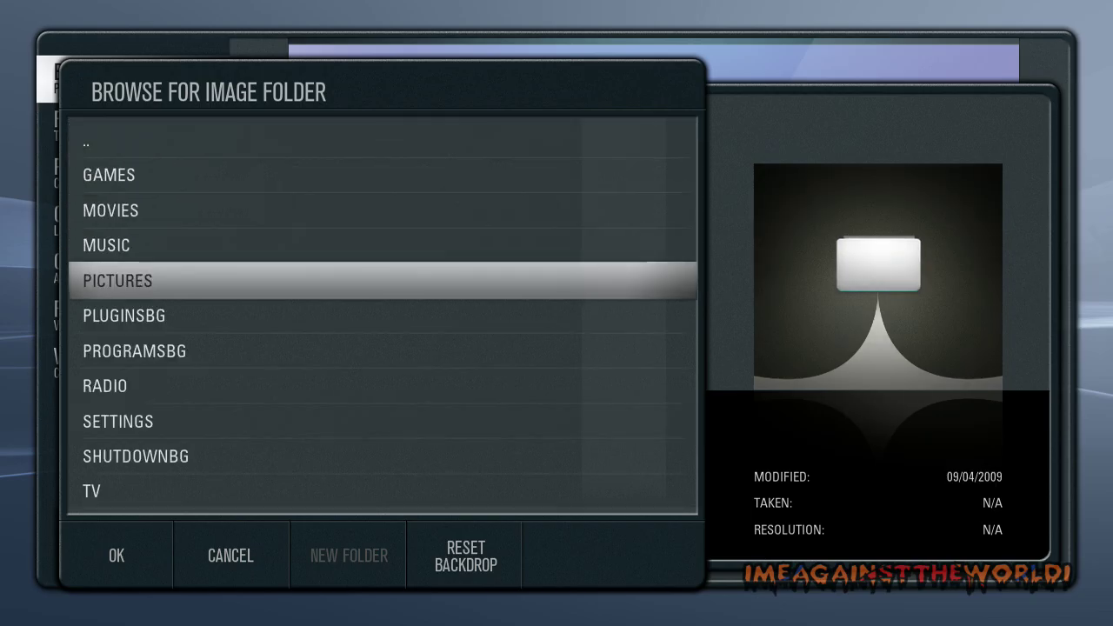
{"action": "key", "text": "Return"}
{"action": "key", "text": "Down"}
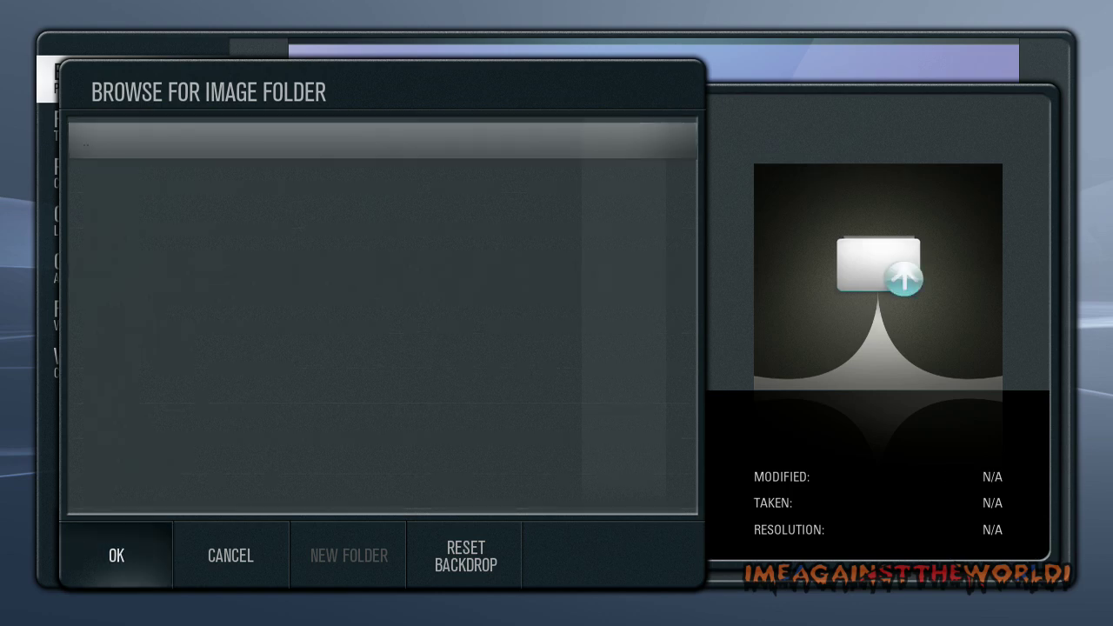
{"action": "key", "text": "Return"}
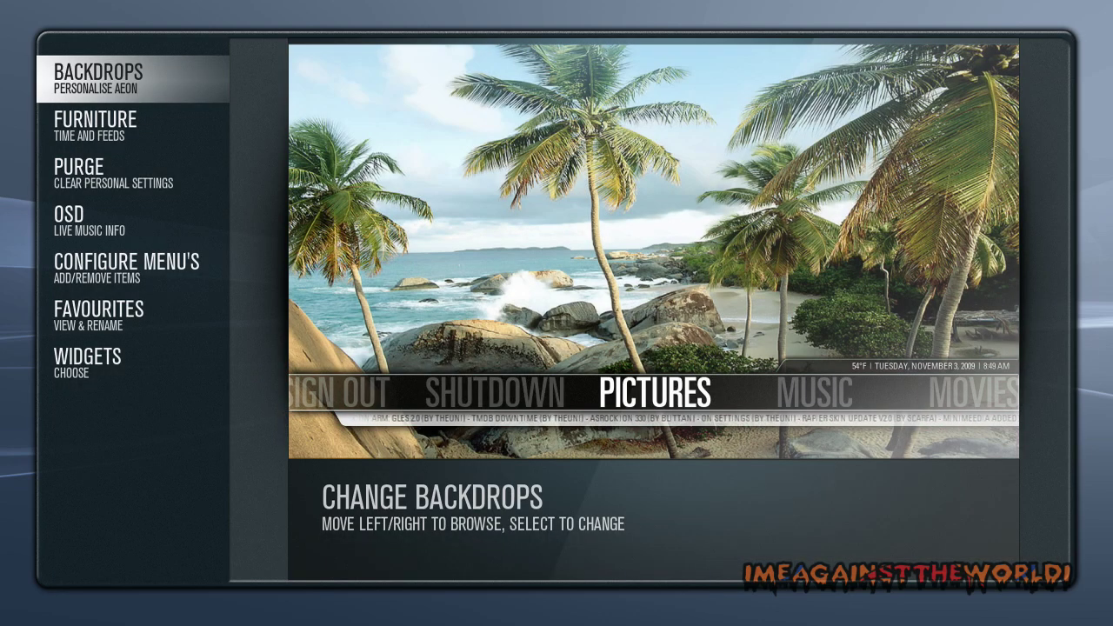
Set the Music backdrop to a slideshow from the BACKDROPS\MUSIC folder.
{"action": "key", "text": "Right"}
{"action": "key", "text": "Return"}
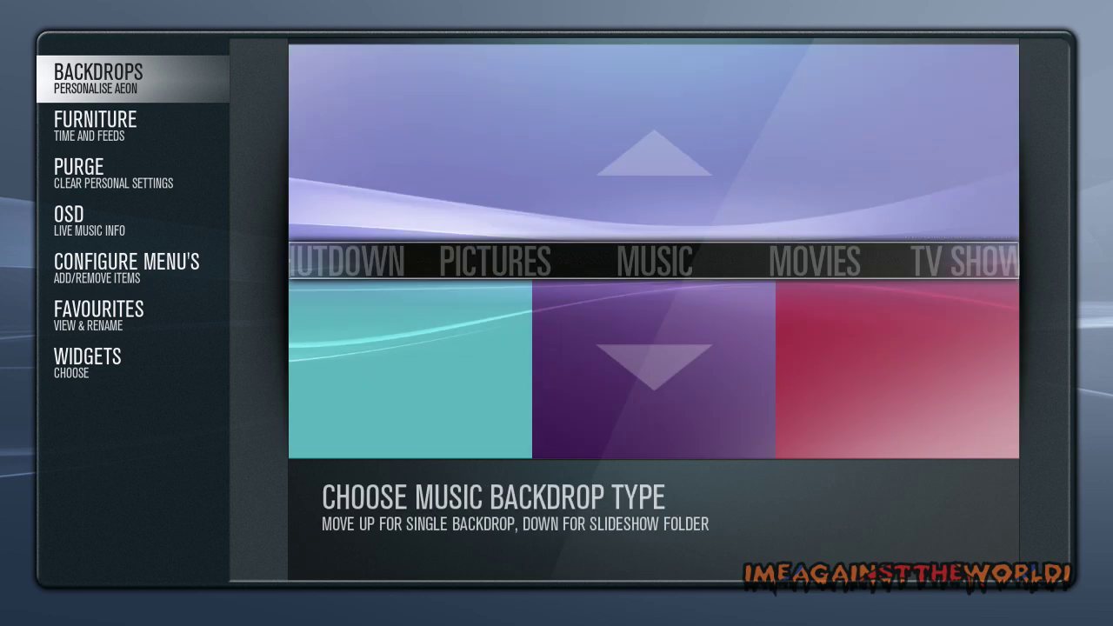
{"action": "key", "text": "Down"}
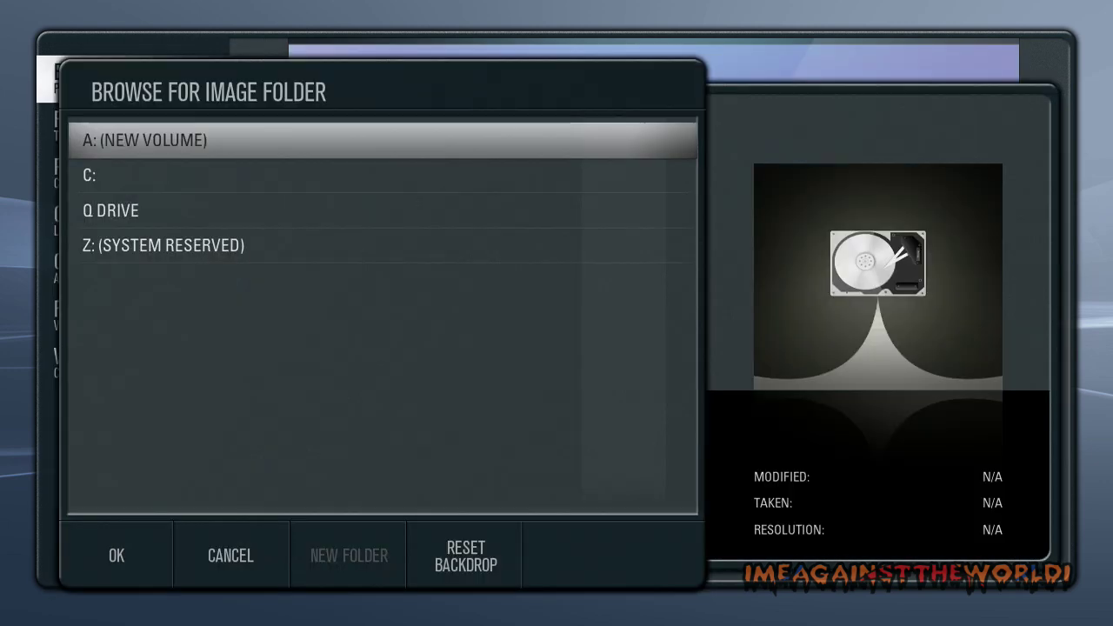
{"action": "key", "text": "Return"}
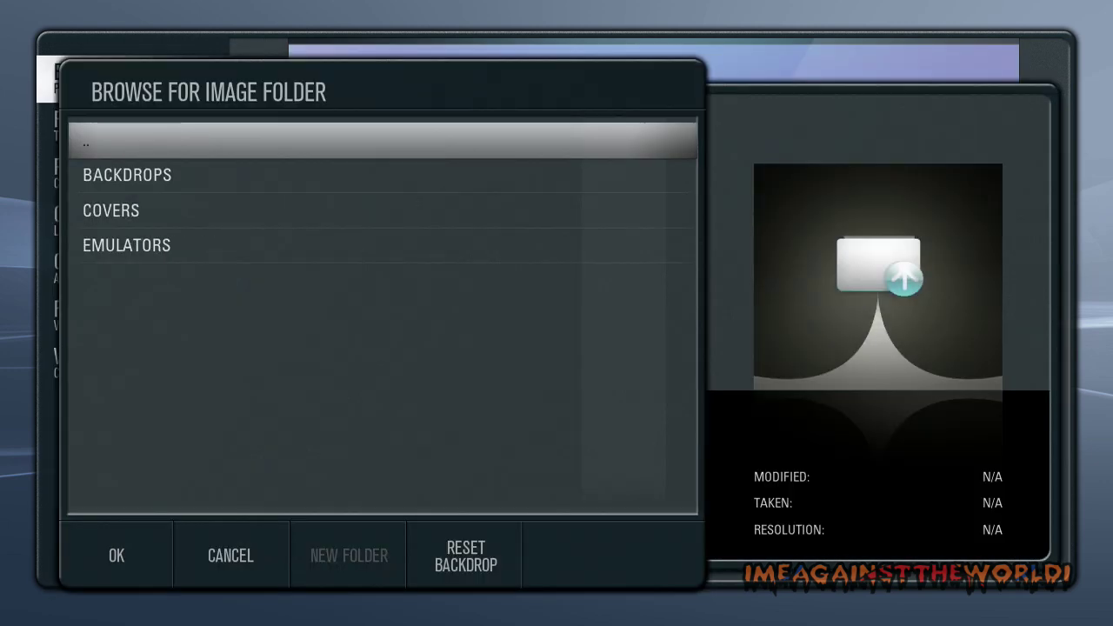
{"action": "key", "text": "Down"}
{"action": "key", "text": "Return"}
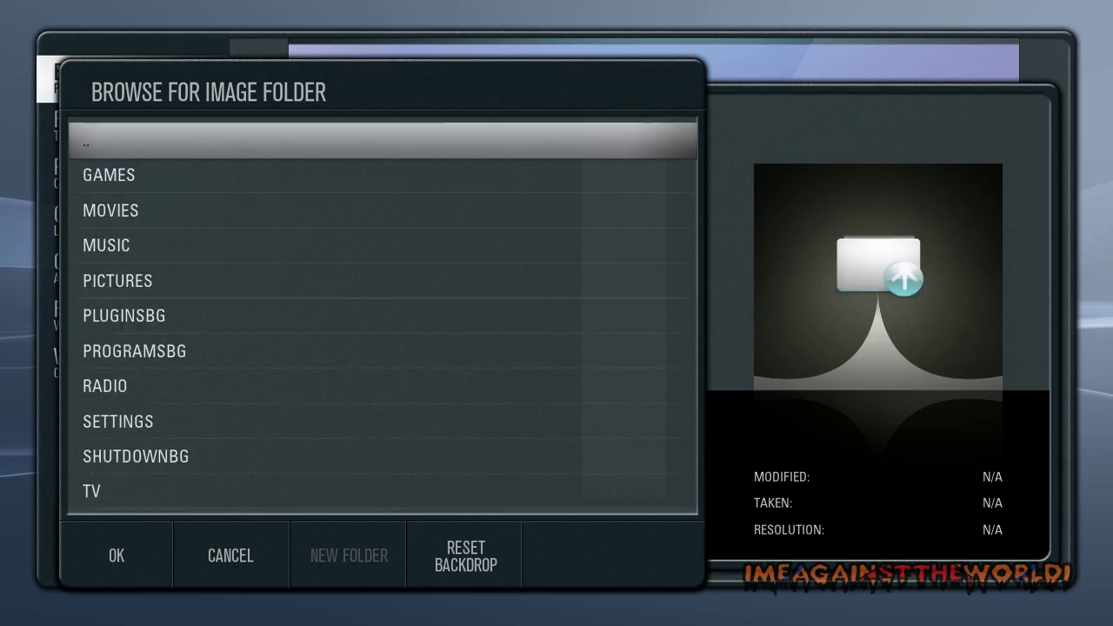
{"action": "key", "text": "Down"}
{"action": "key", "text": "Down"}
{"action": "key", "text": "Down"}
{"action": "key", "text": "Escape"}
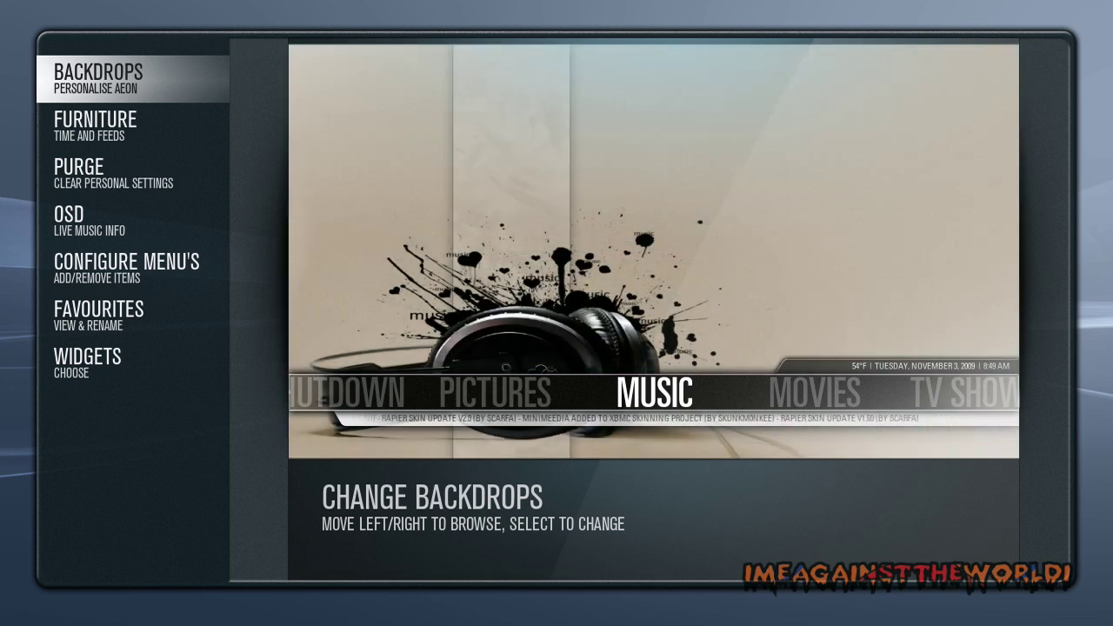
Browse the home menu items to view the new Settings and Shutdown backdrops.
{"action": "key", "text": "Right"}
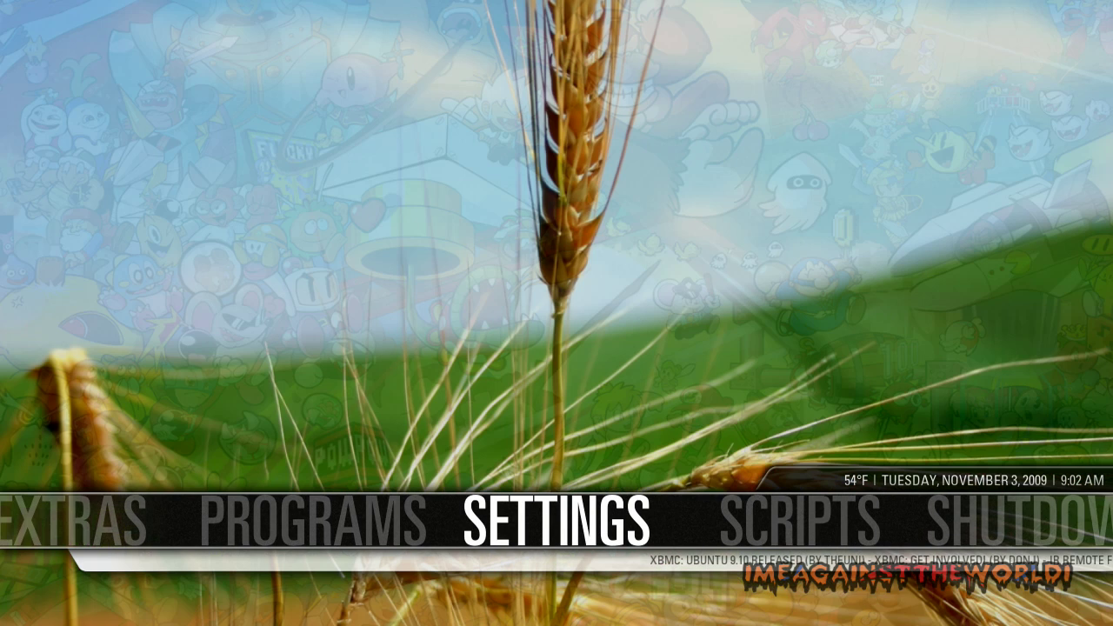
{"action": "key", "text": "Right"}
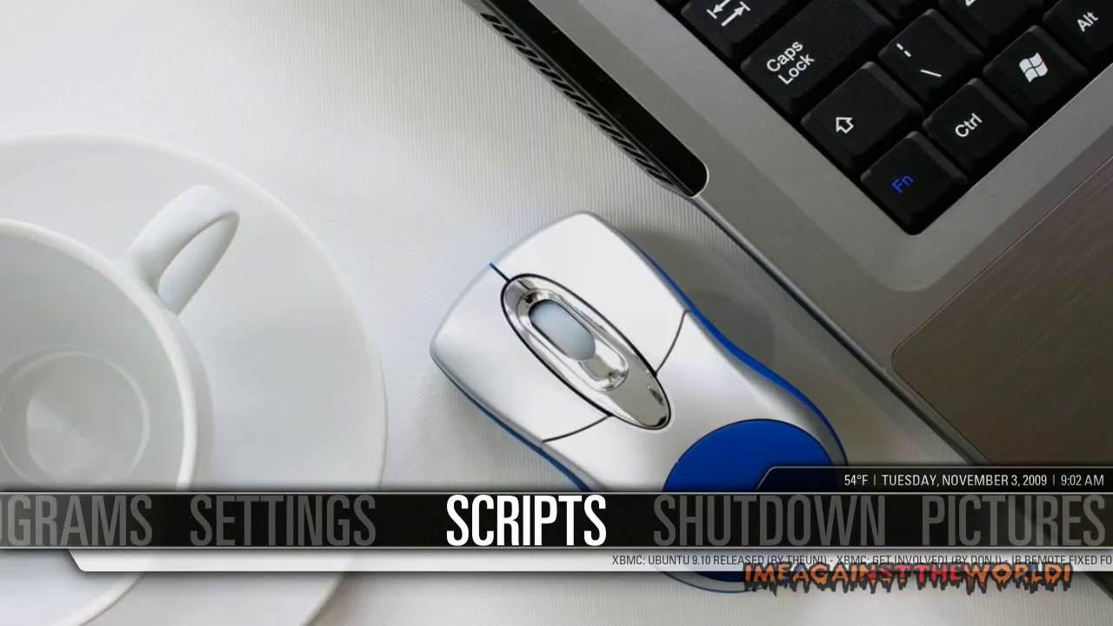
{"action": "key", "text": "Right"}
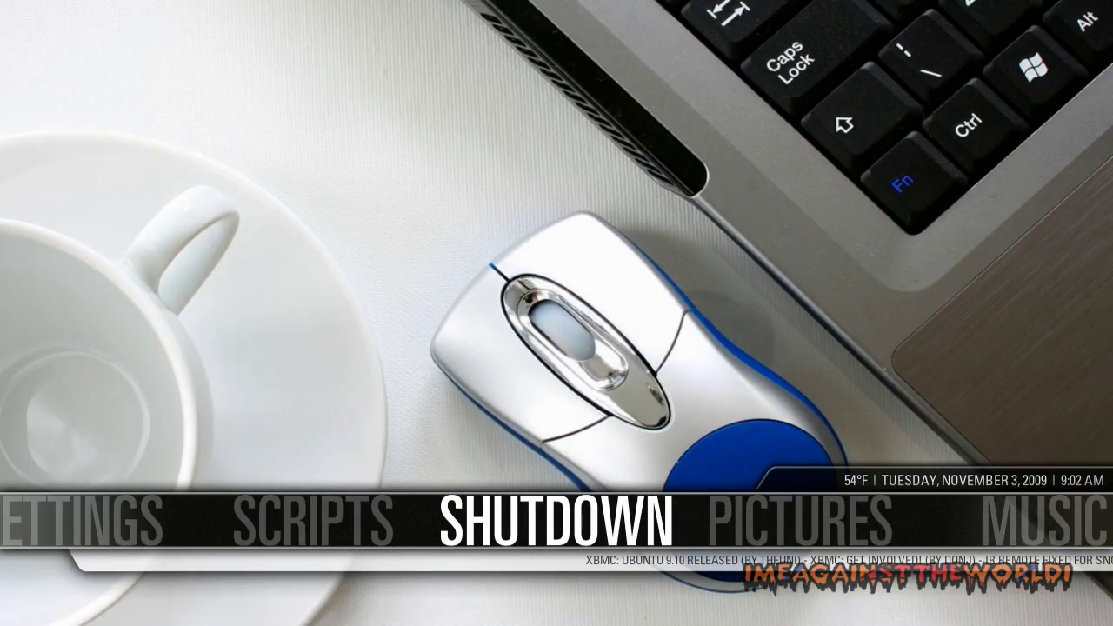
{"action": "key", "text": "Left"}
{"action": "key", "text": "Left"}
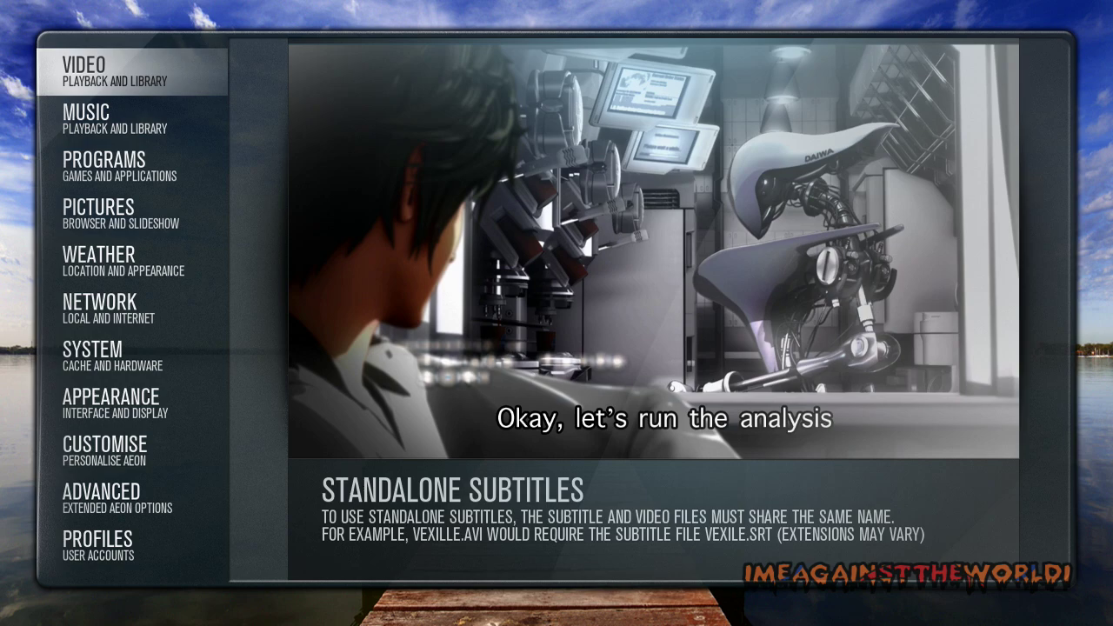
In the general Video settings, turn on extracting media metadata information.
{"action": "key", "text": "Return"}
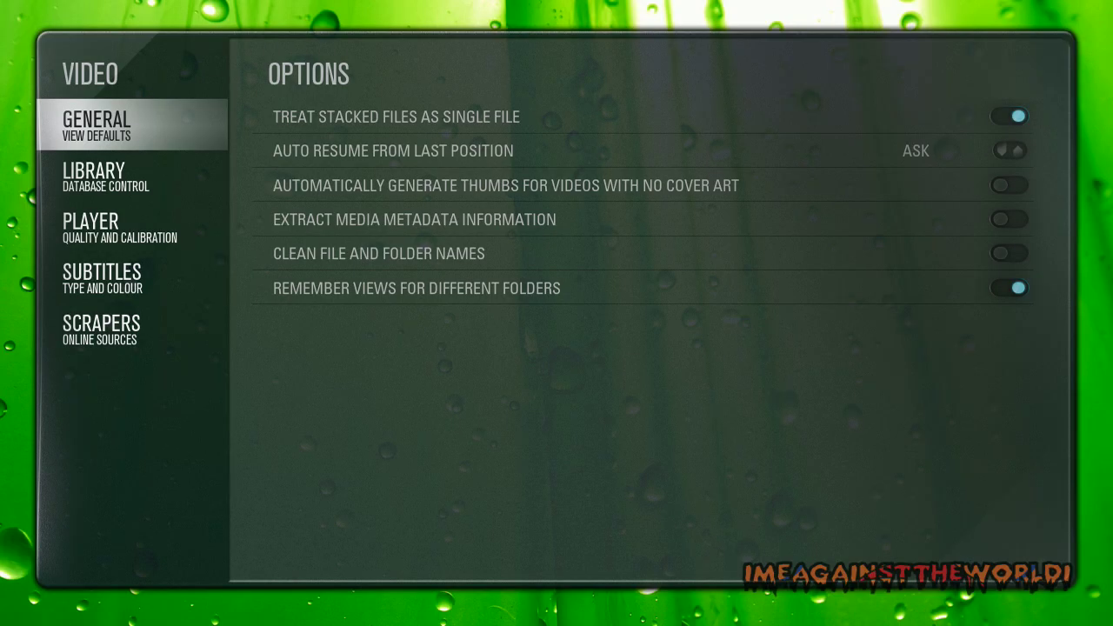
{"action": "key", "text": "Right"}
{"action": "key", "text": "Down"}
{"action": "key", "text": "Down"}
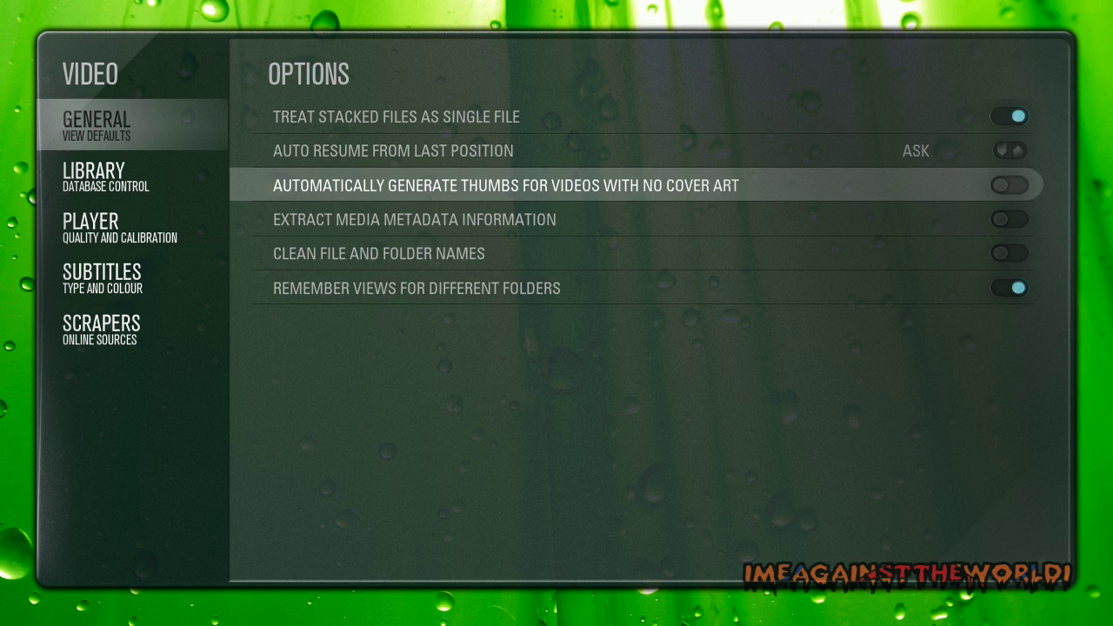
{"action": "key", "text": "Down"}
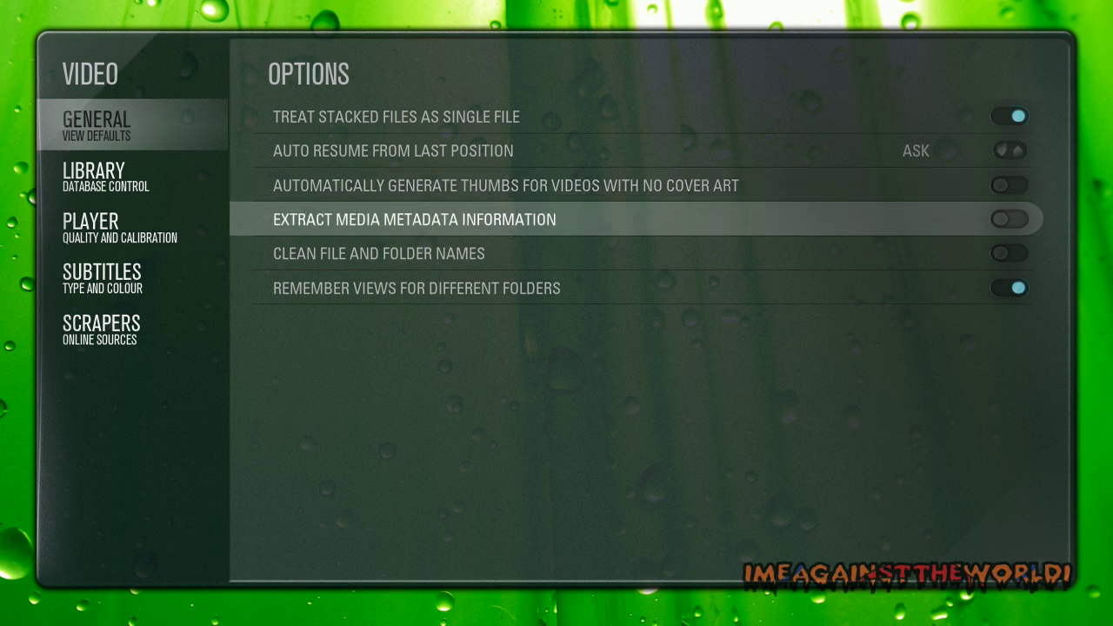
{"action": "key", "text": "Return"}
{"action": "key", "text": "Down"}
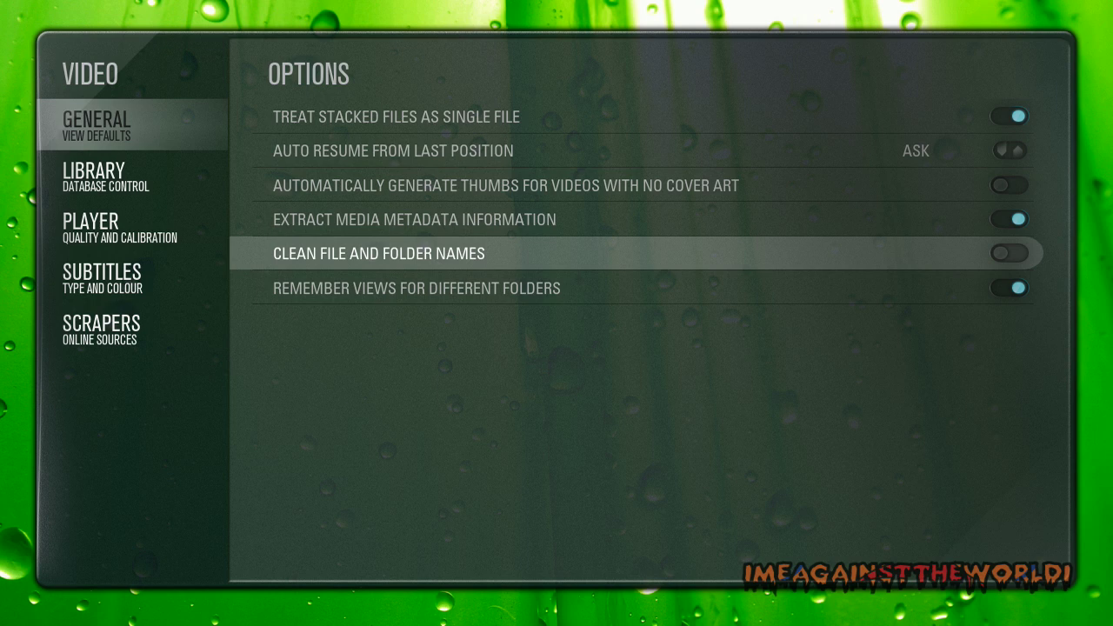
{"action": "key", "text": "Left"}
In Video Library, enable actor thumbs and update on startup, leaving hide plot off.
{"action": "key", "text": "Down"}
{"action": "key", "text": "Right"}
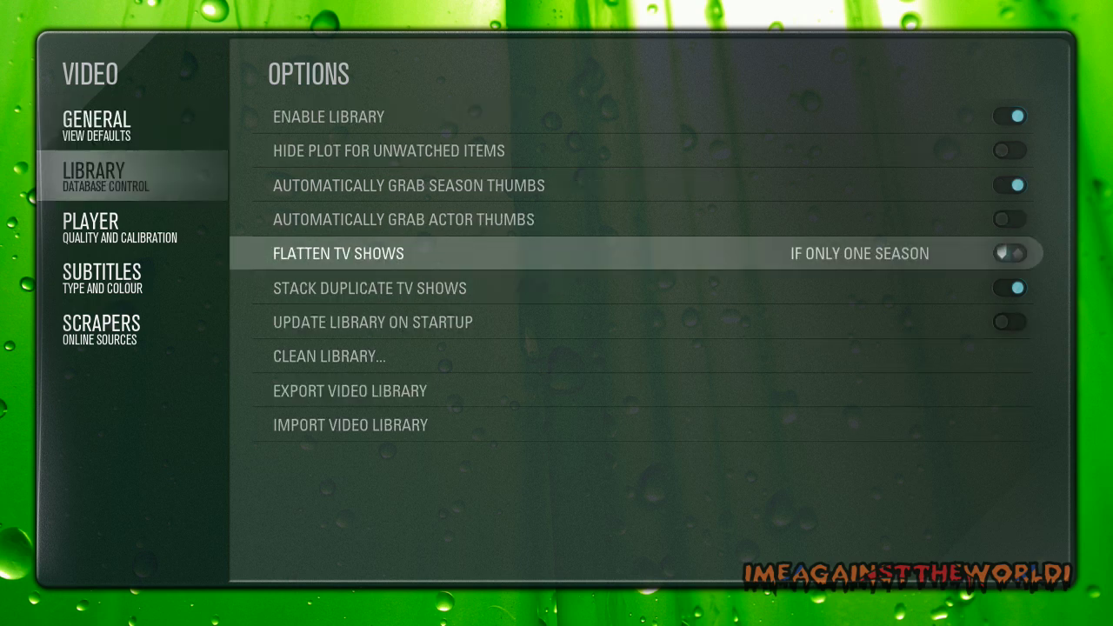
{"action": "key", "text": "Up"}
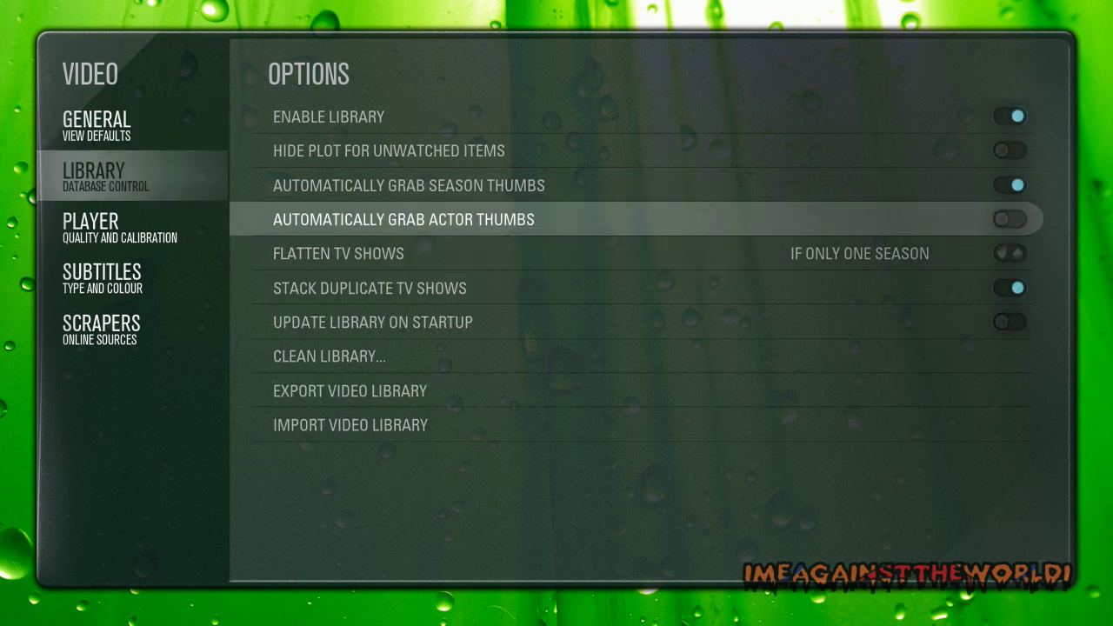
{"action": "key", "text": "Return"}
{"action": "key", "text": "Up"}
{"action": "key", "text": "Up"}
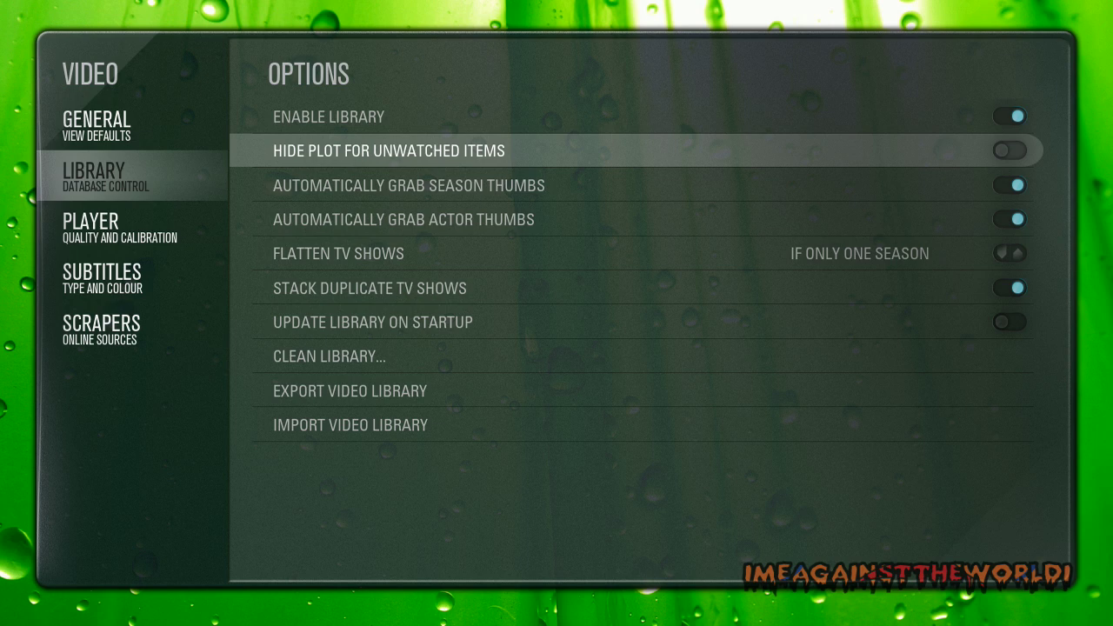
{"action": "key", "text": "Return"}
{"action": "key", "text": "Return"}
{"action": "key", "text": "Down"}
{"action": "key", "text": "Down"}
{"action": "key", "text": "Down"}
{"action": "key", "text": "Down"}
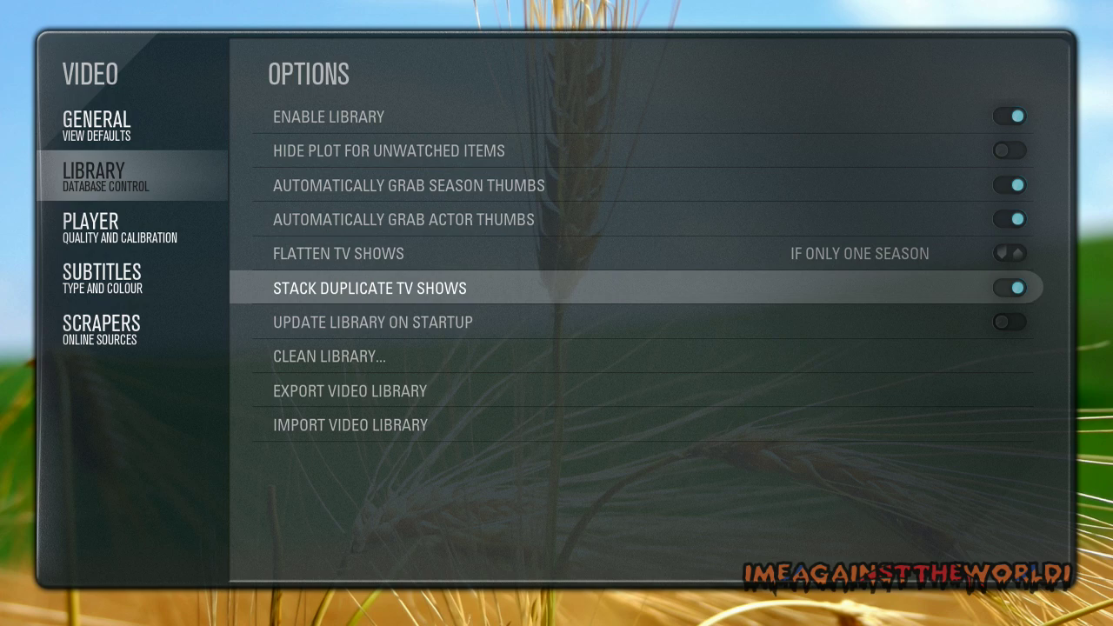
{"action": "key", "text": "Left"}
{"action": "key", "text": "Right"}
{"action": "key", "text": "Down"}
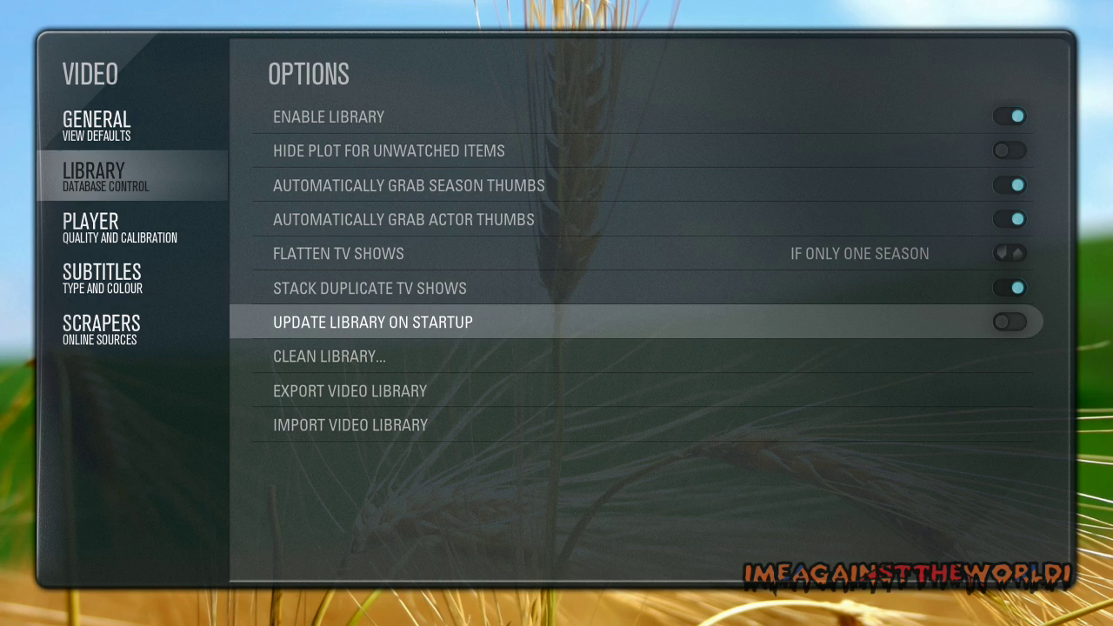
{"action": "key", "text": "Return"}
{"action": "key", "text": "Left"}
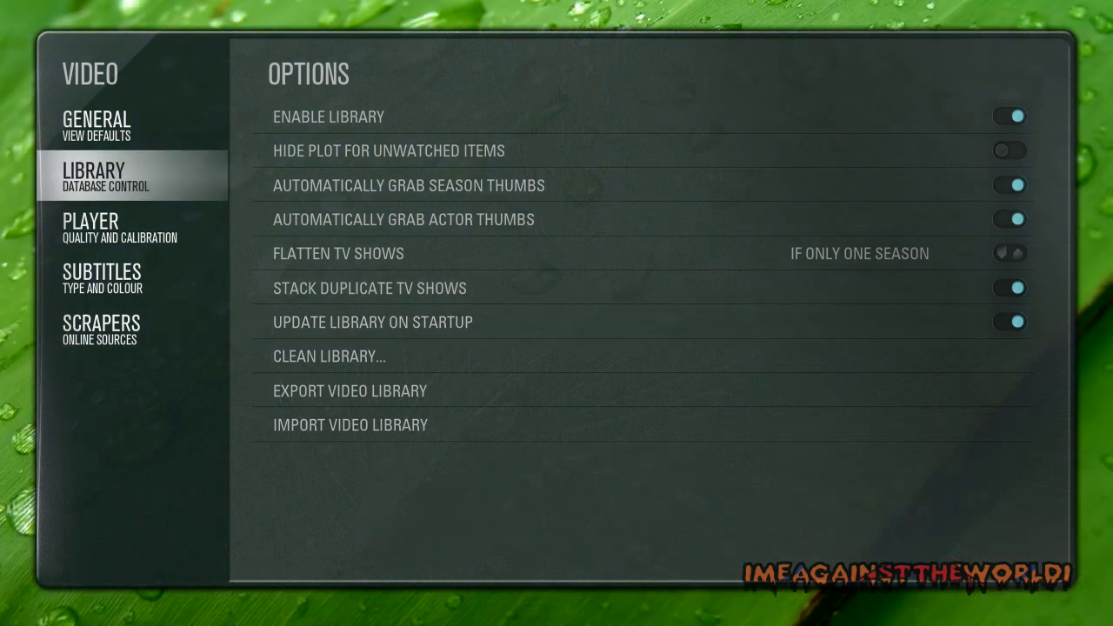
Review the Video Player, Subtitles and Scrapers pages, checking the default movie and TV scrapers.
{"action": "key", "text": "Down"}
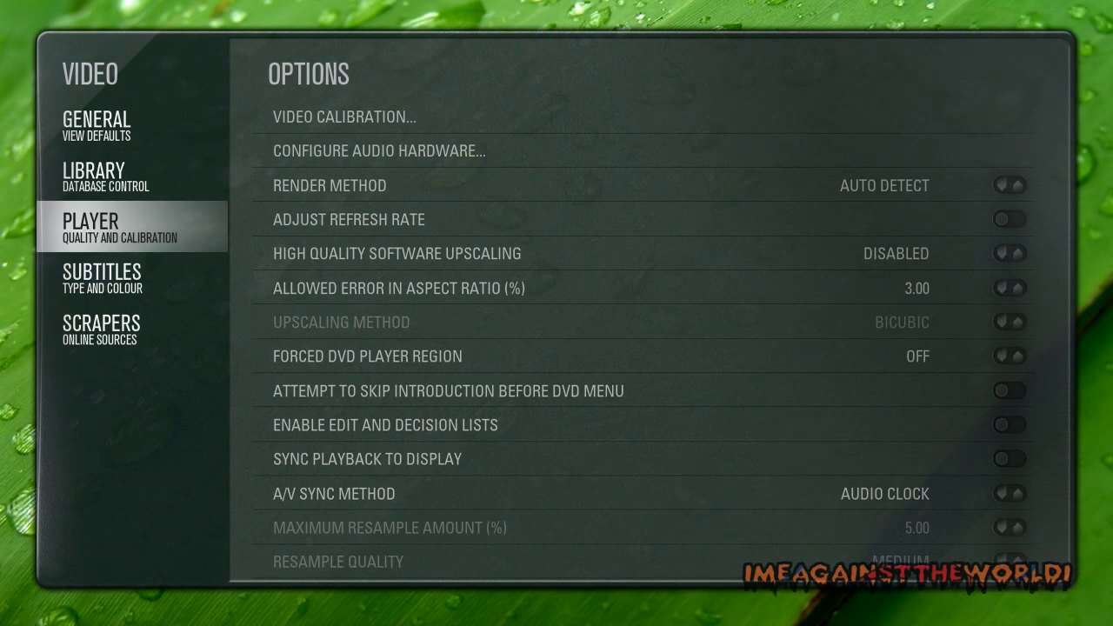
{"action": "key", "text": "Down"}
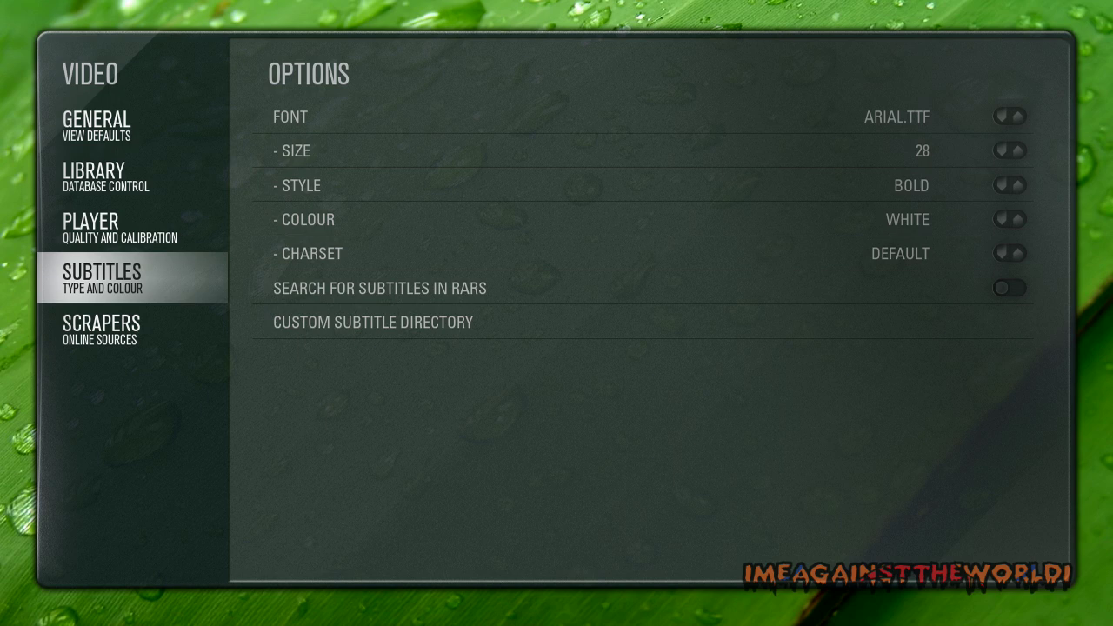
{"action": "key", "text": "Down"}
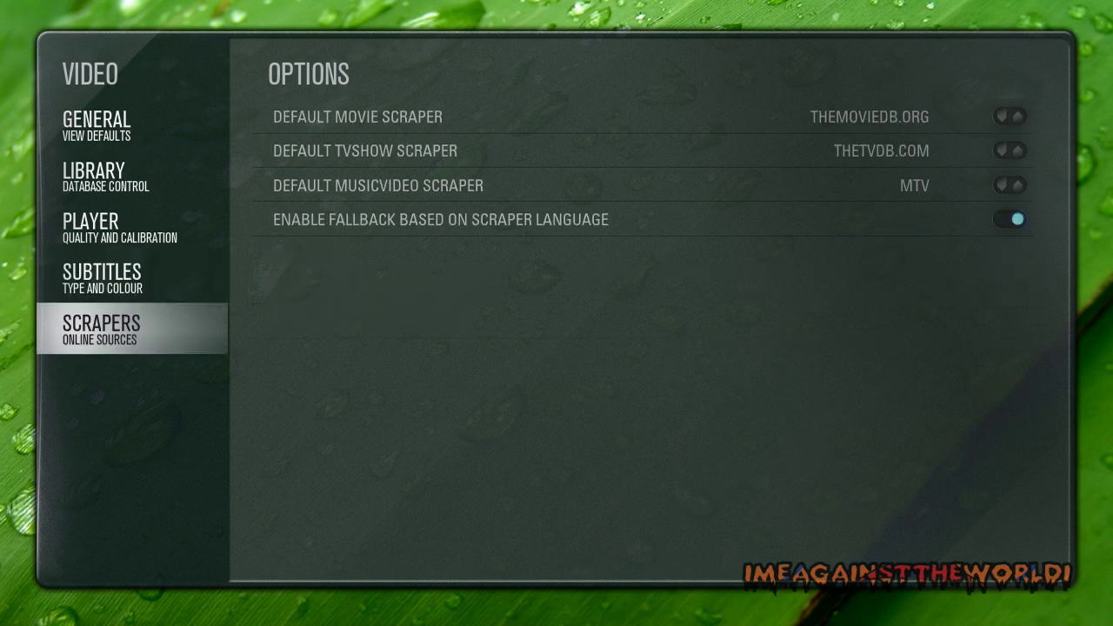
{"action": "left_click", "coordinate": [357, 116]}
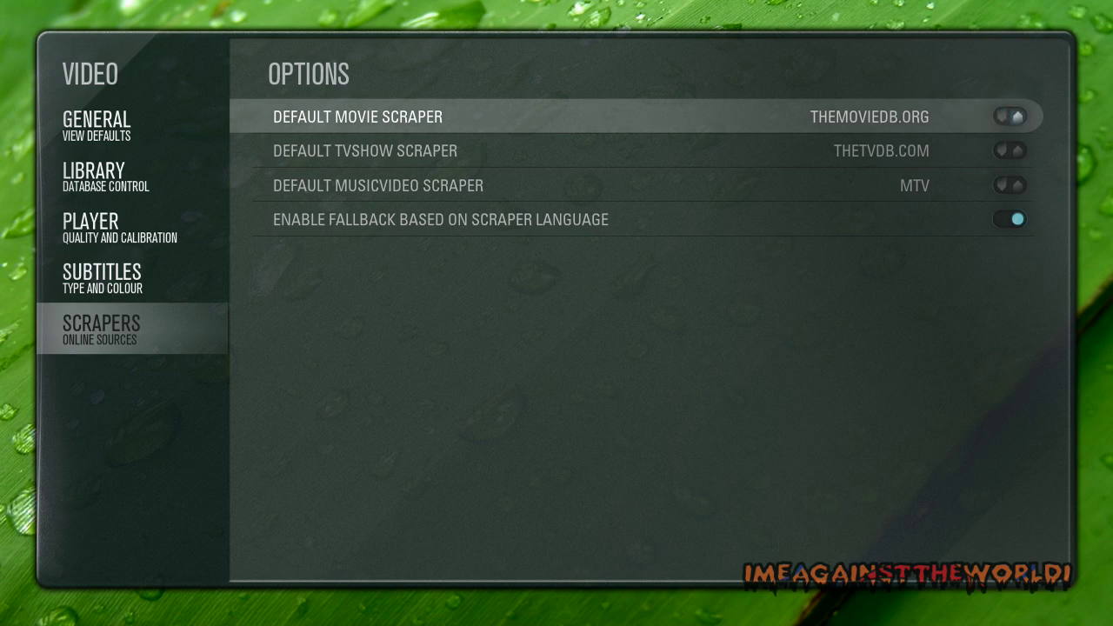
{"action": "left_click", "coordinate": [365, 151]}
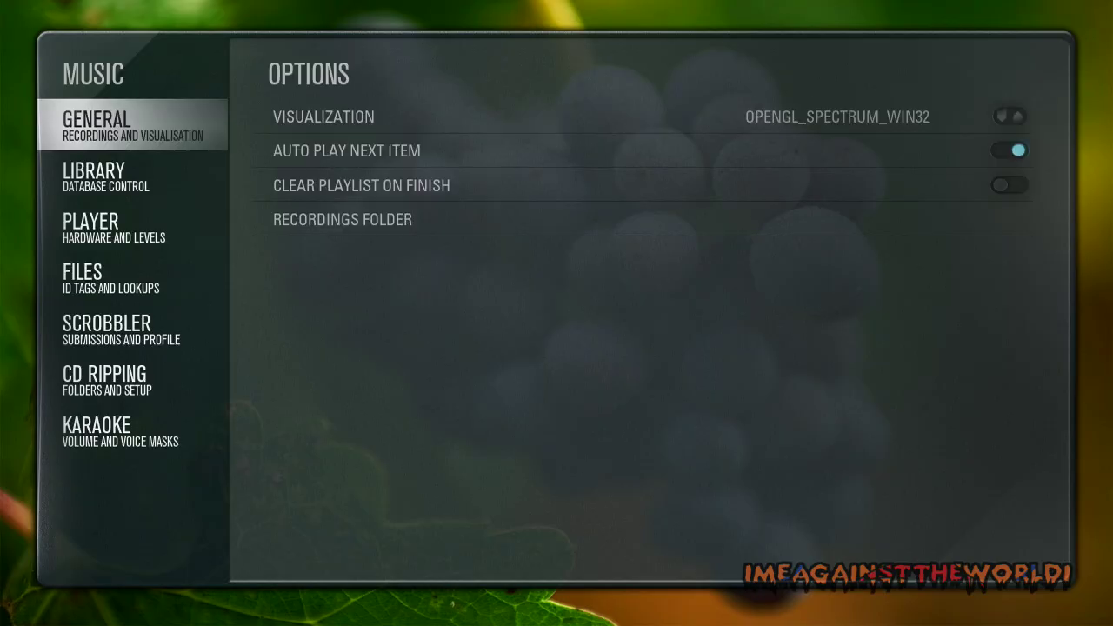
In Music Library, hide compilation-only artists and enable album and artist info fetching.
{"action": "key", "text": "Down"}
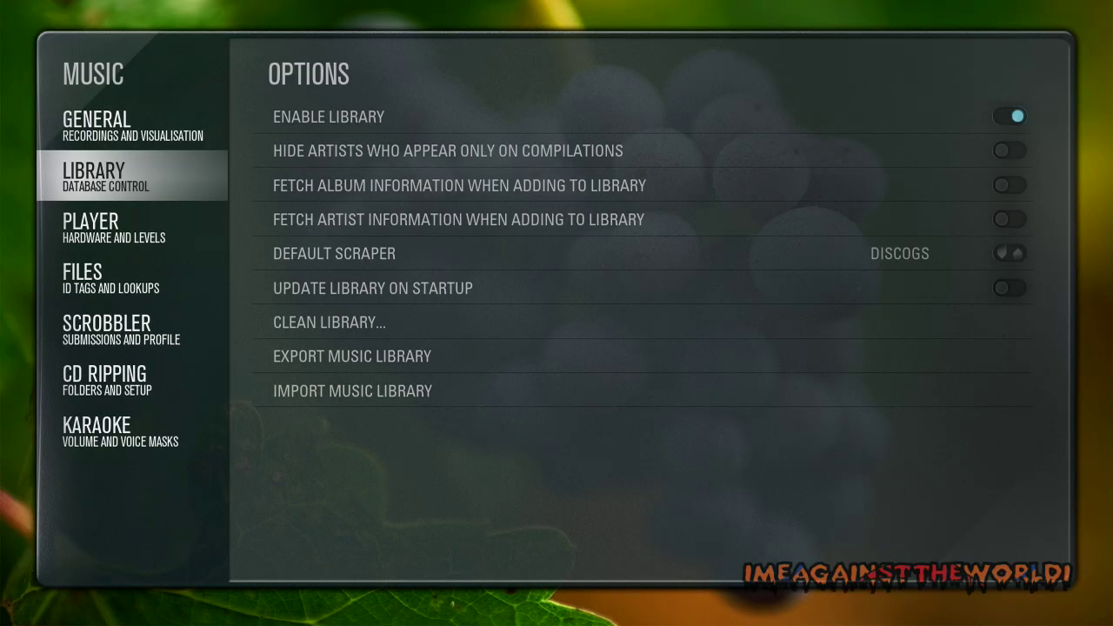
{"action": "key", "text": "Right"}
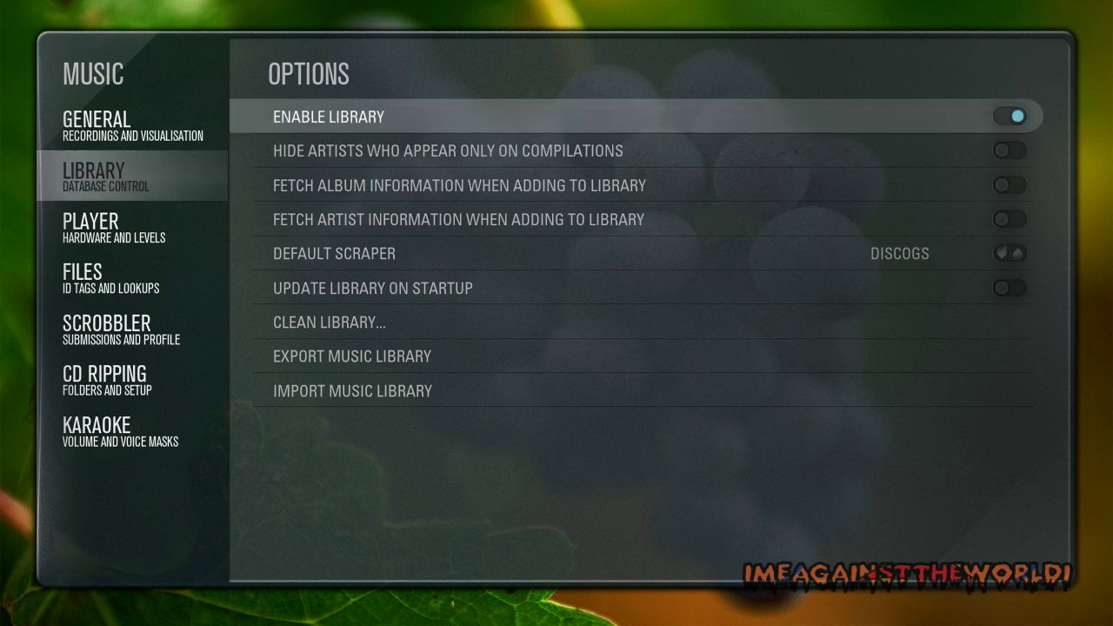
{"action": "key", "text": "Down"}
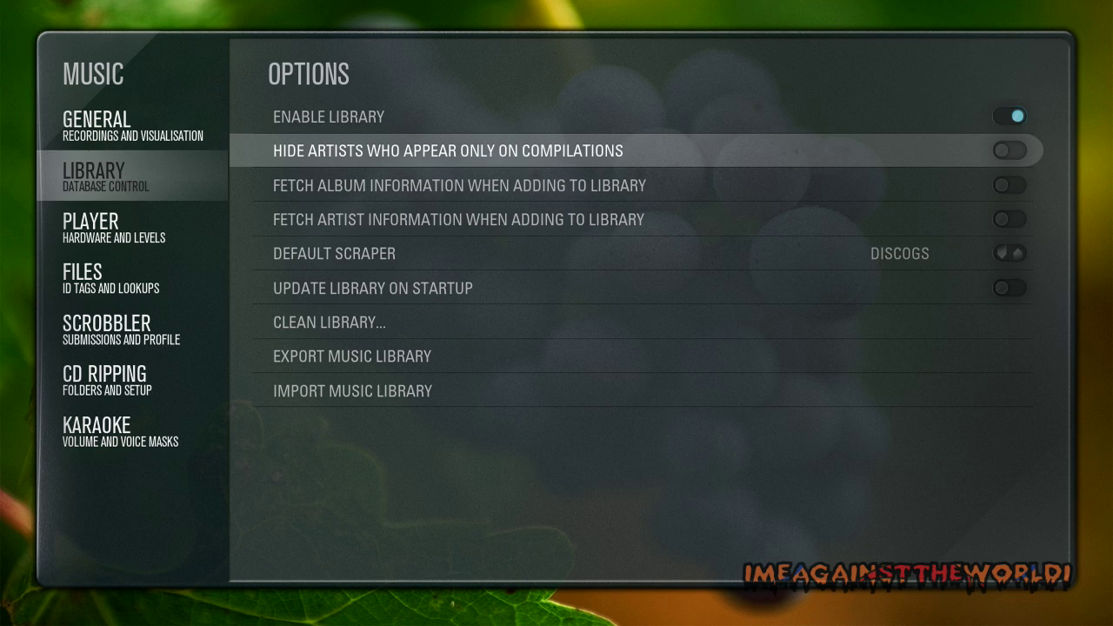
{"action": "key", "text": "Return"}
{"action": "key", "text": "Down"}
{"action": "key", "text": "Return"}
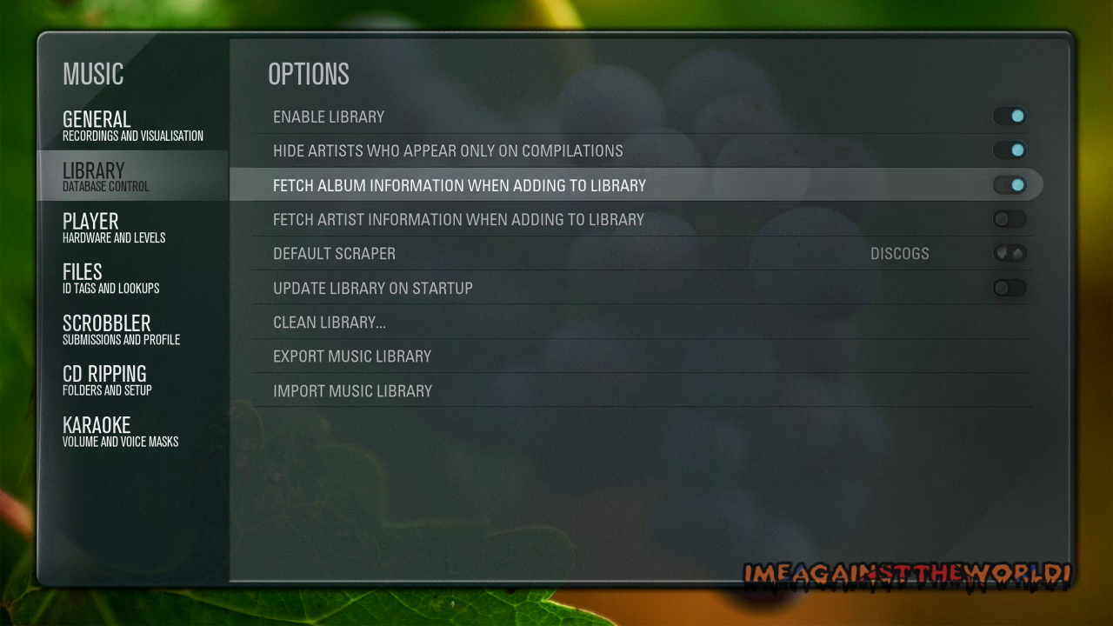
{"action": "key", "text": "Down"}
{"action": "key", "text": "Return"}
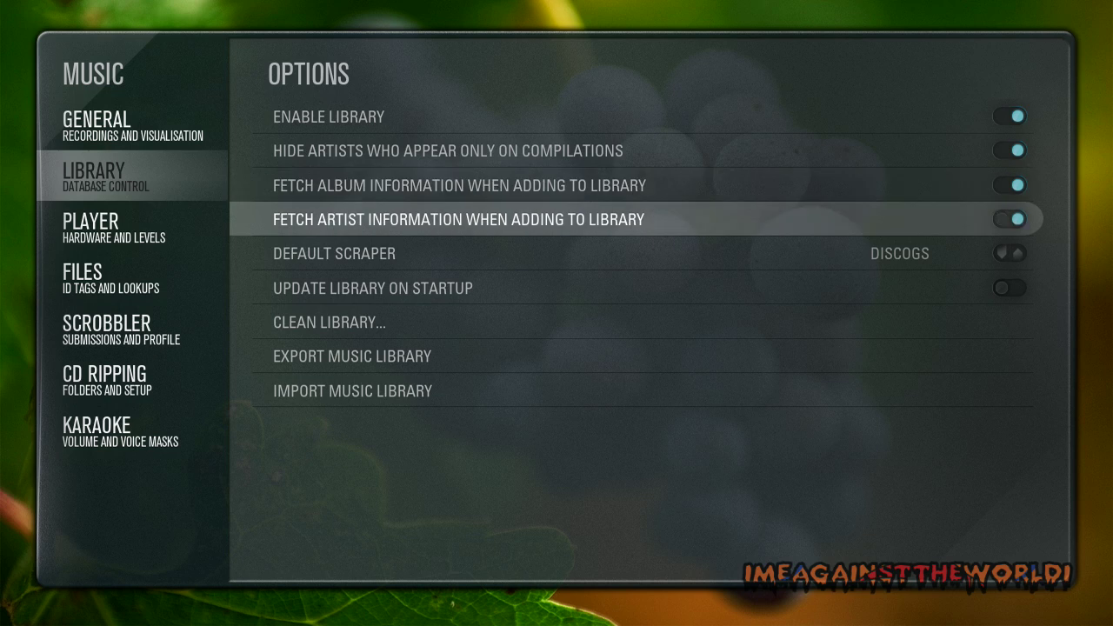
Set the default music scraper to Last.fm and update the music library on startup.
{"action": "key", "text": "Down"}
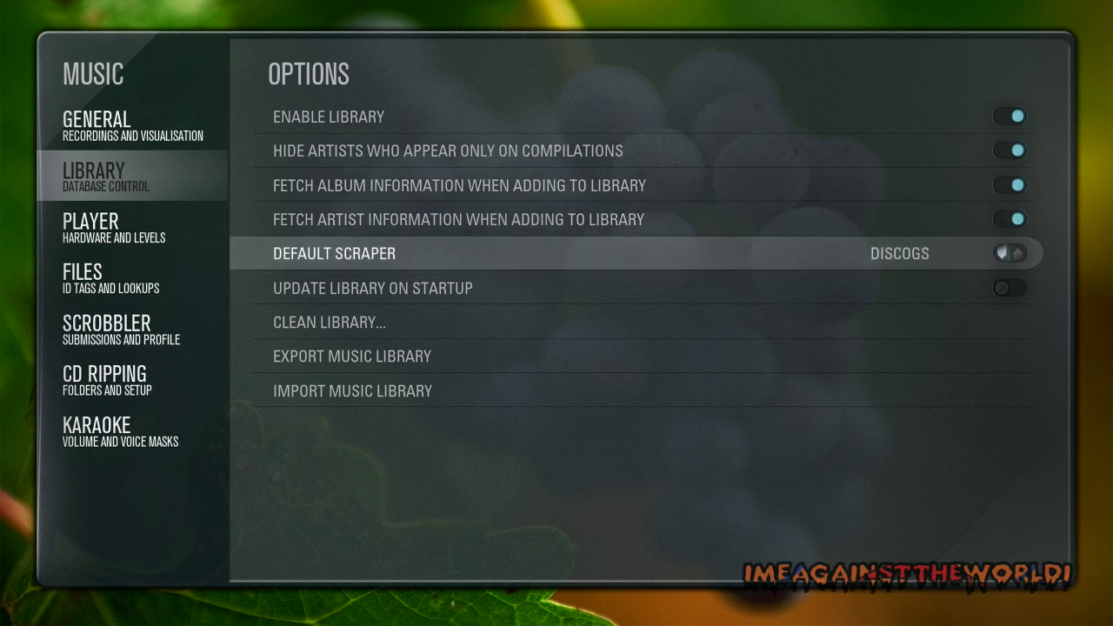
{"action": "key", "text": "Right"}
{"action": "key", "text": "Right"}
{"action": "key", "text": "Right"}
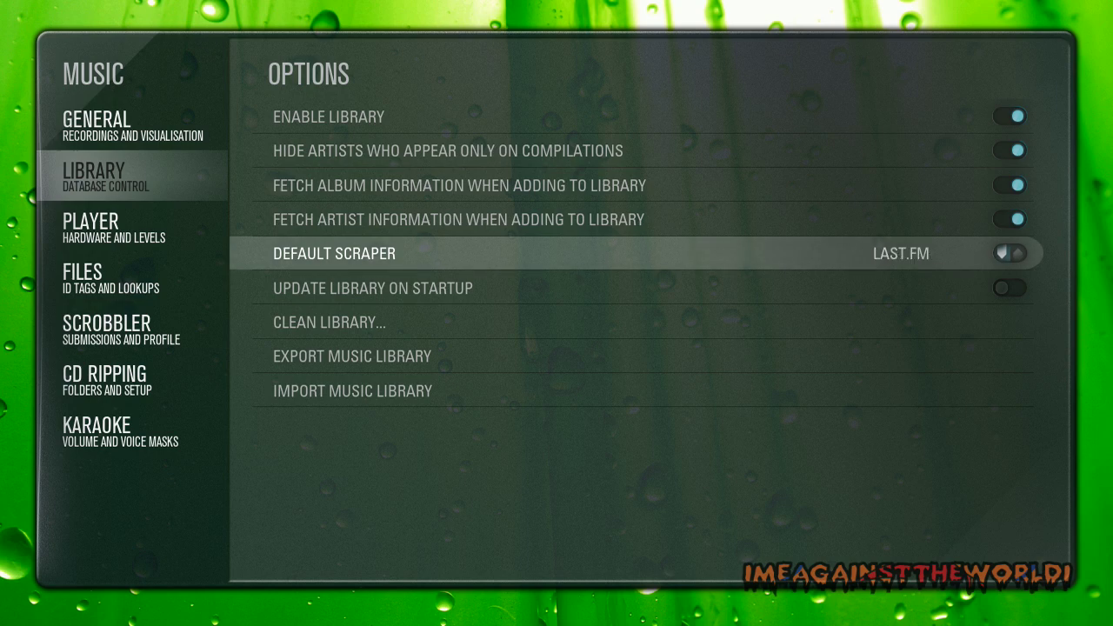
{"action": "key", "text": "Down"}
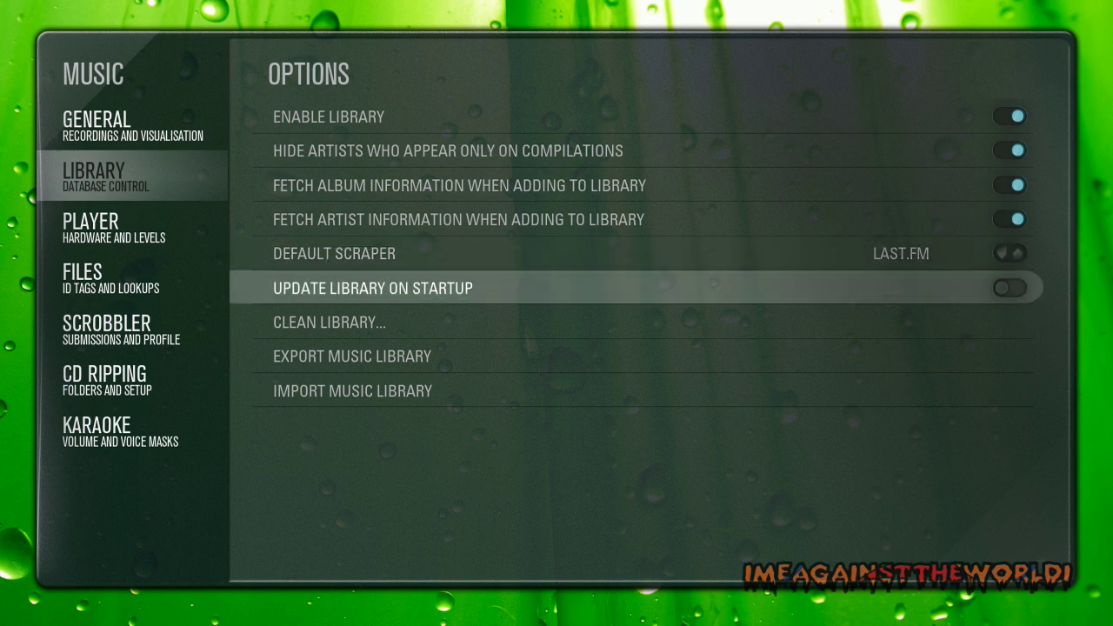
{"action": "key", "text": "Return"}
Browse the music Player, Files, CD ripping and Karaoke settings pages.
{"action": "key", "text": "Left"}
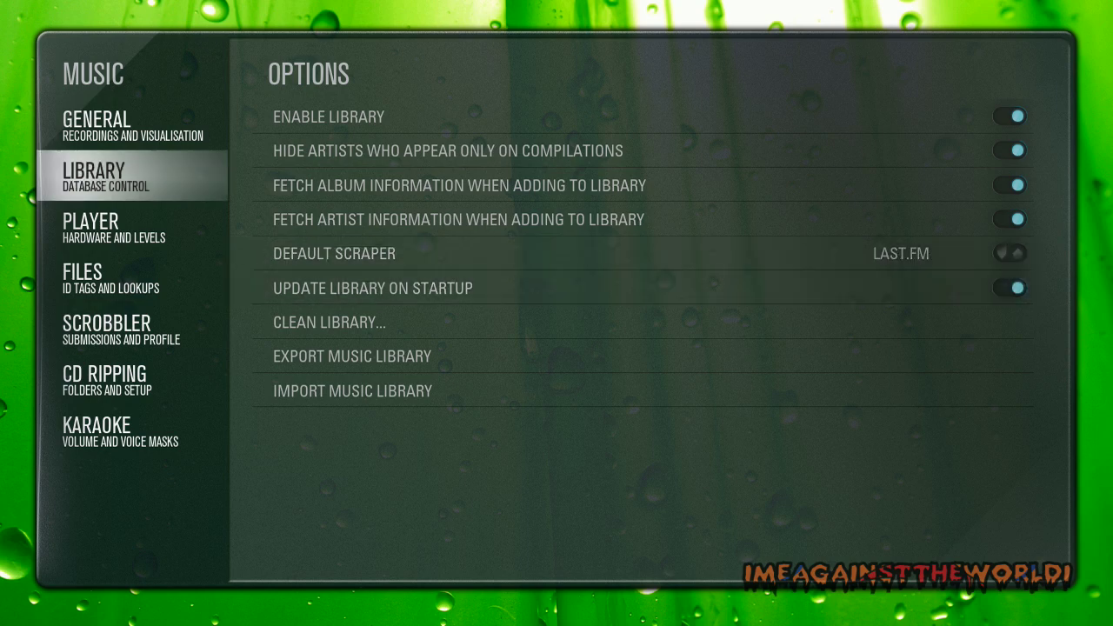
{"action": "key", "text": "Down"}
{"action": "key", "text": "Down"}
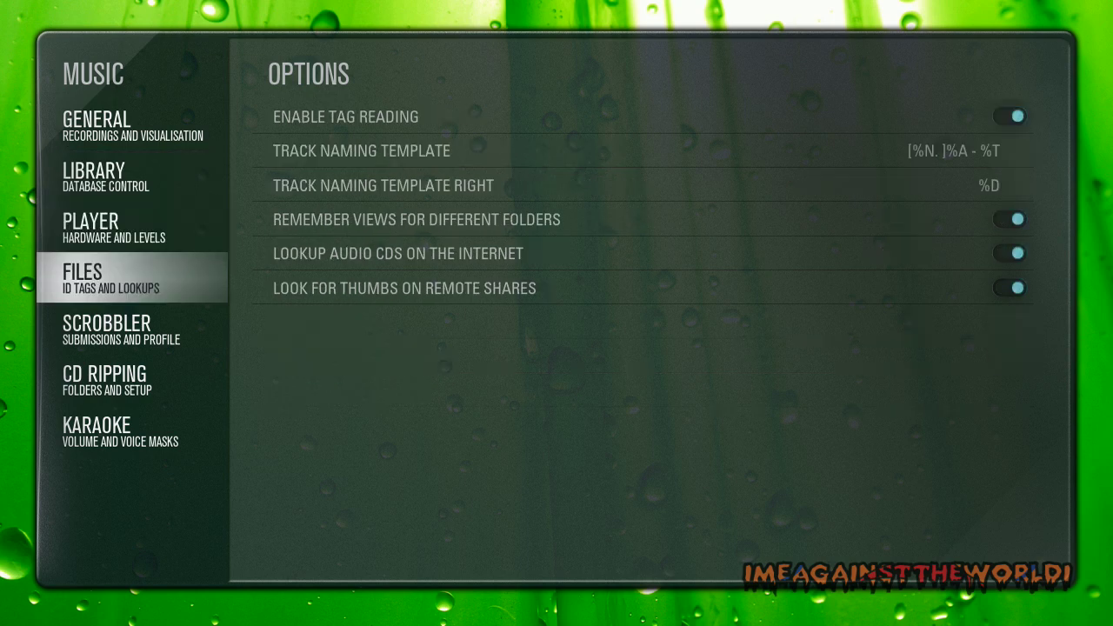
{"action": "key", "text": "Down"}
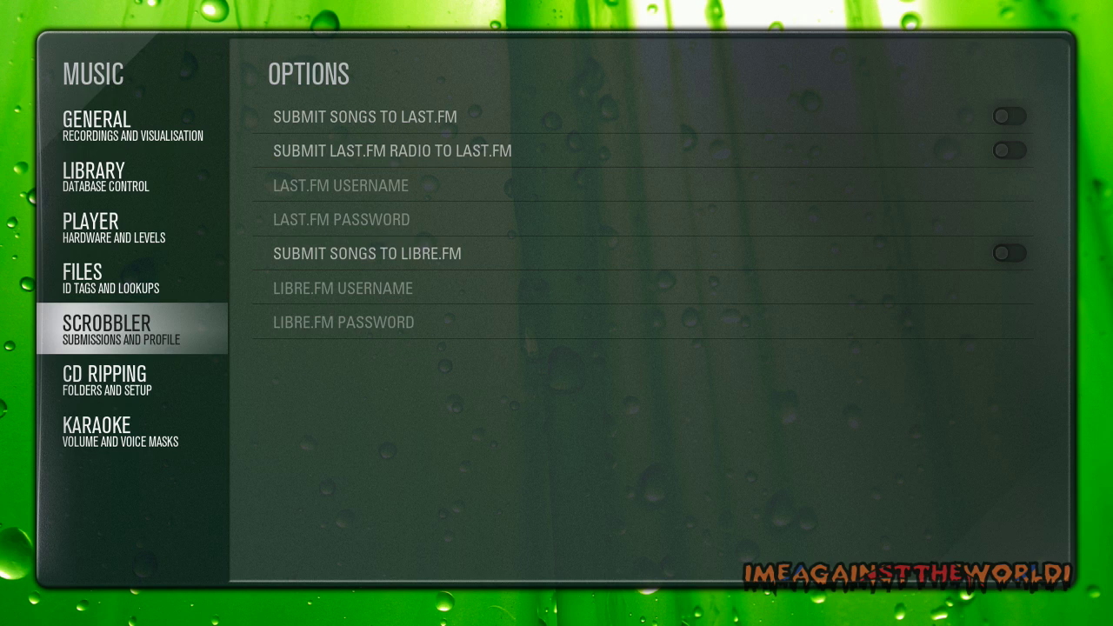
{"action": "key", "text": "Down"}
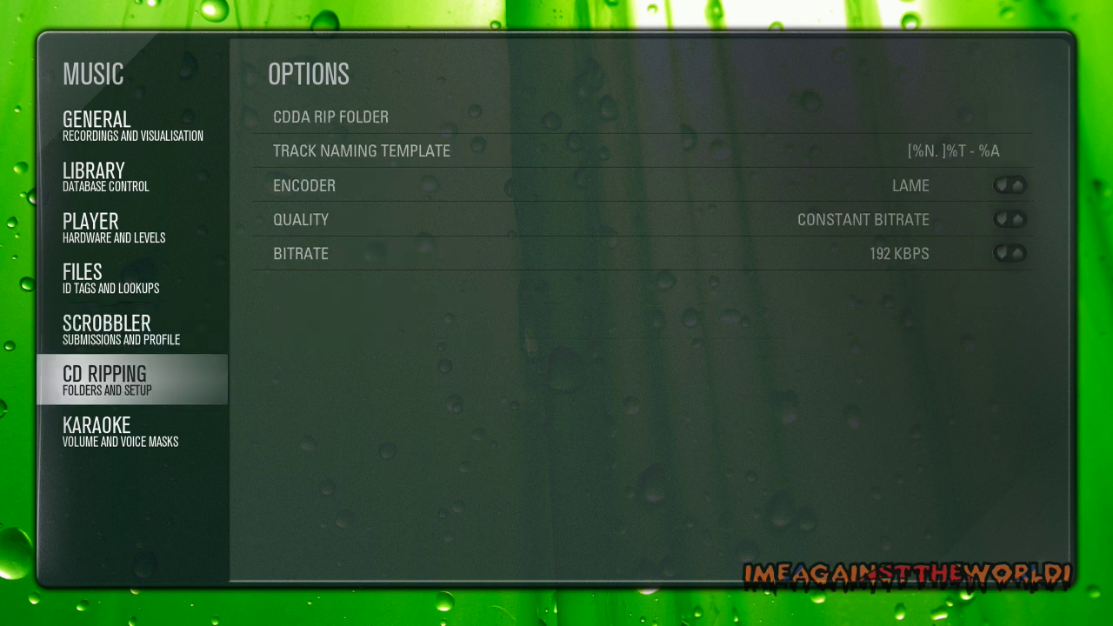
{"action": "key", "text": "Down"}
{"action": "key", "text": "Up"}
{"action": "key", "text": "Up"}
{"action": "key", "text": "Up"}
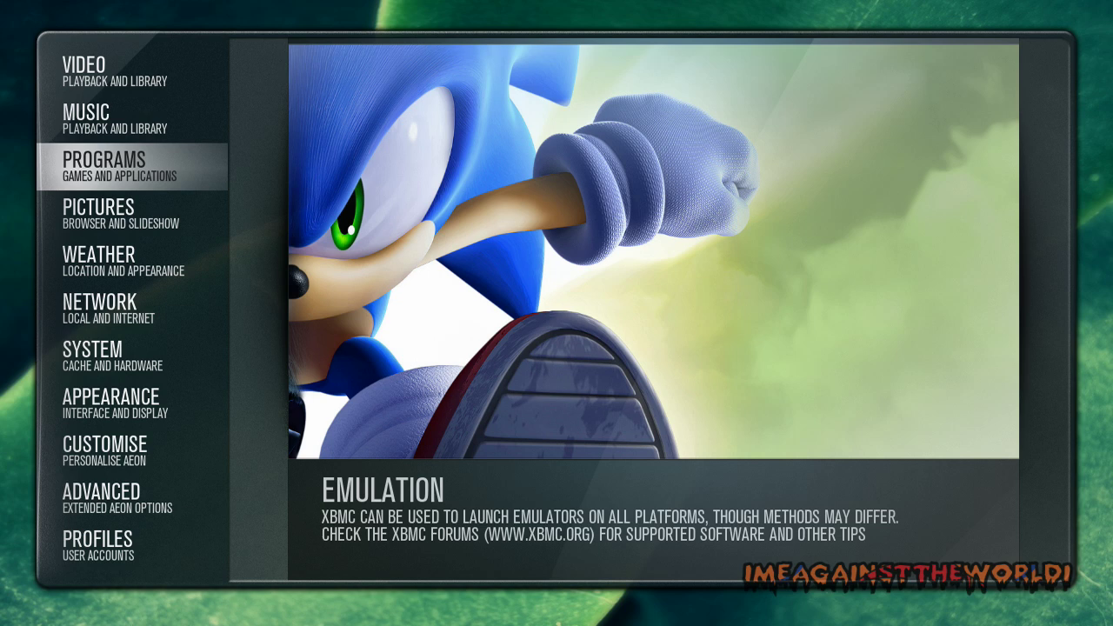
Move down the settings category list to the Pictures entry.
{"action": "left_click", "coordinate": [98, 213]}
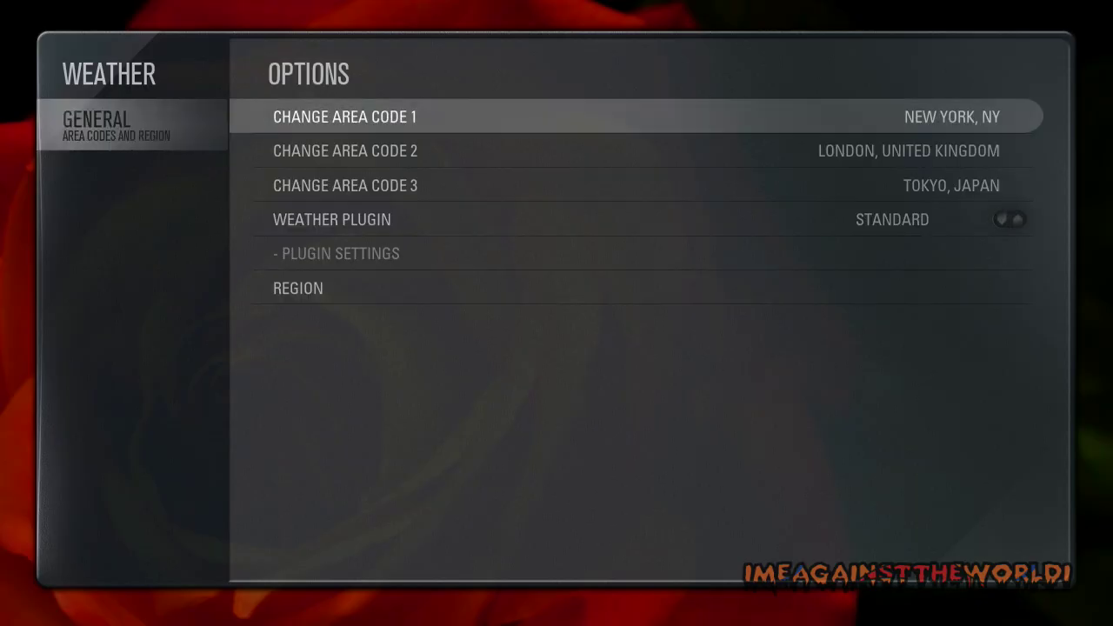
{"action": "key", "text": "Return"}
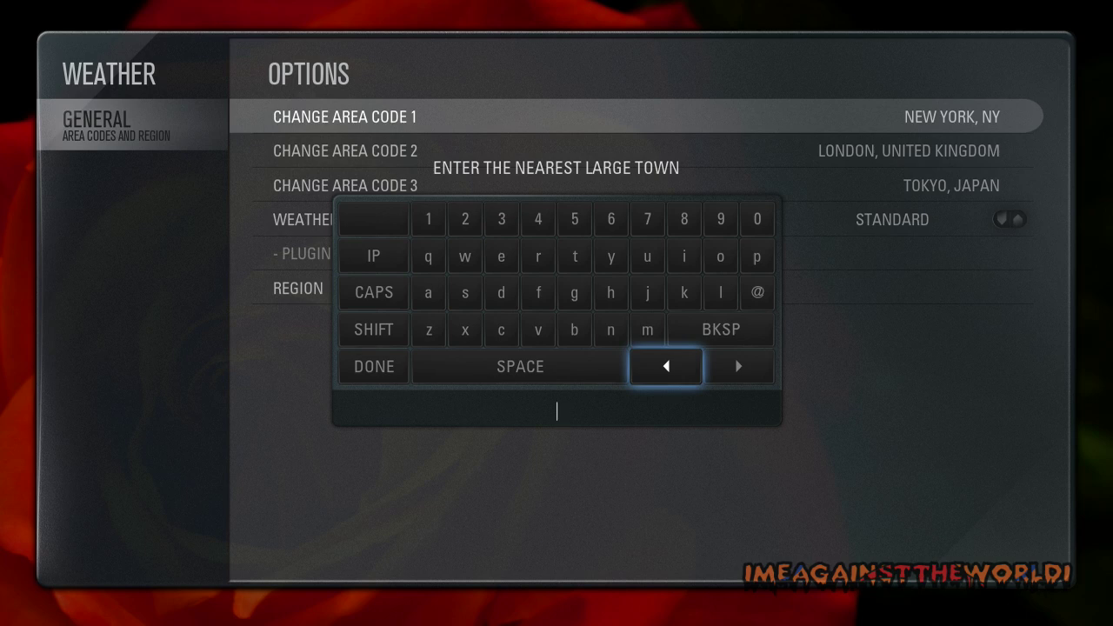
{"action": "key", "text": "Escape"}
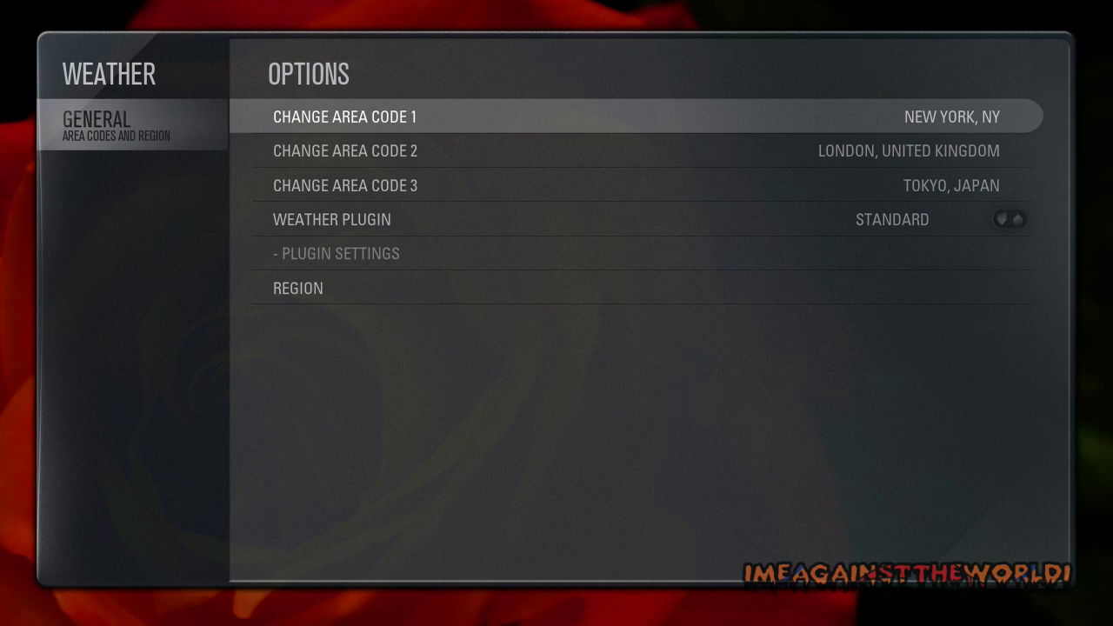
{"action": "key", "text": "Escape"}
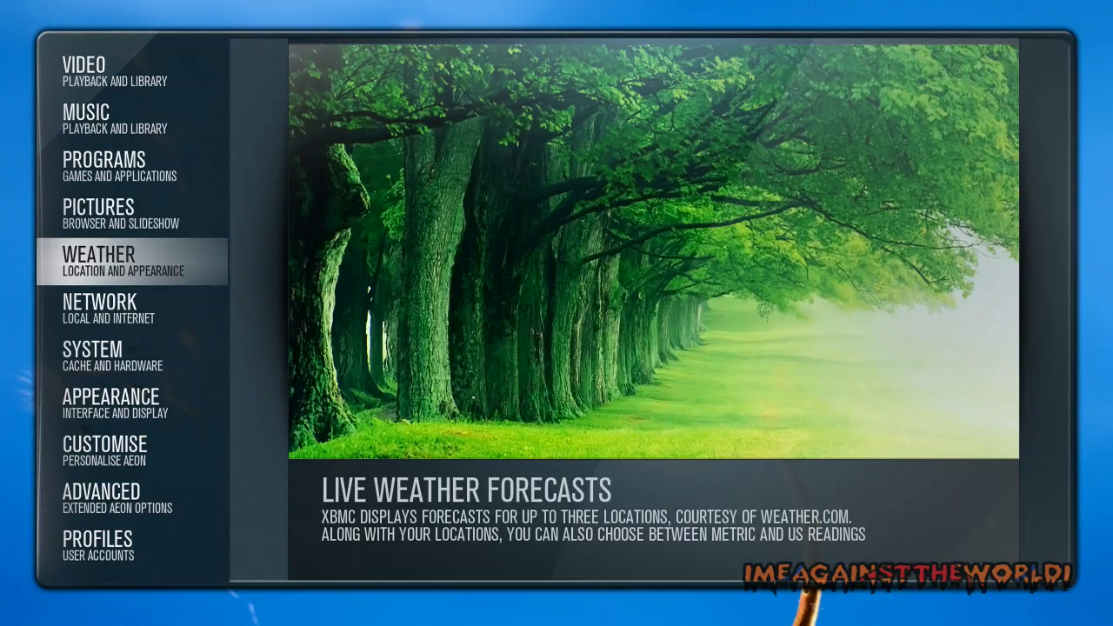
{"action": "key", "text": "Down"}
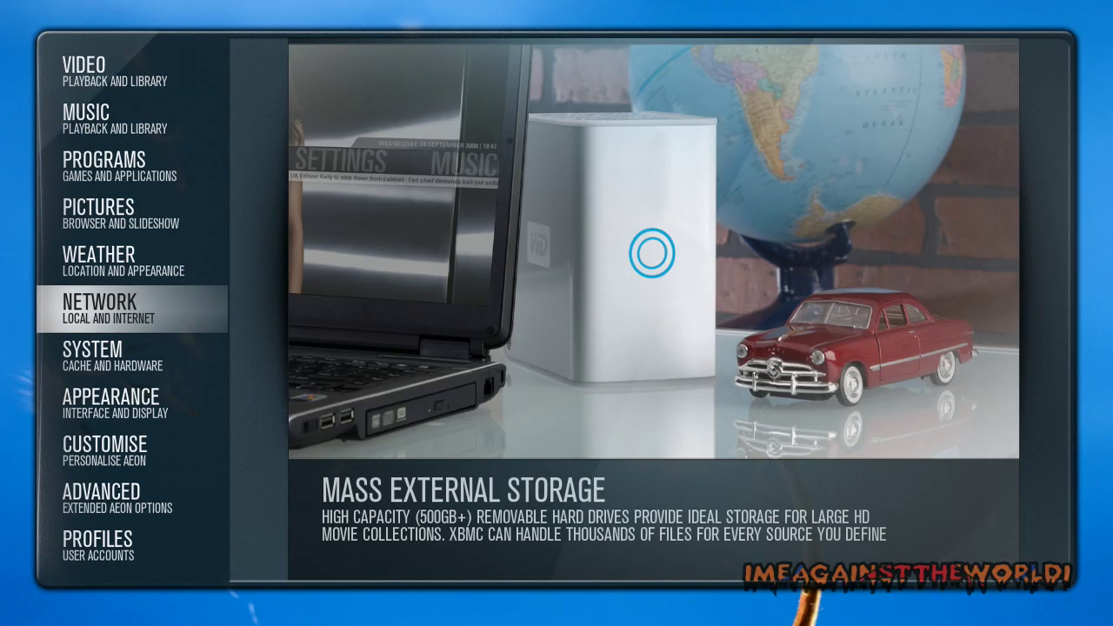
{"action": "key", "text": "Down"}
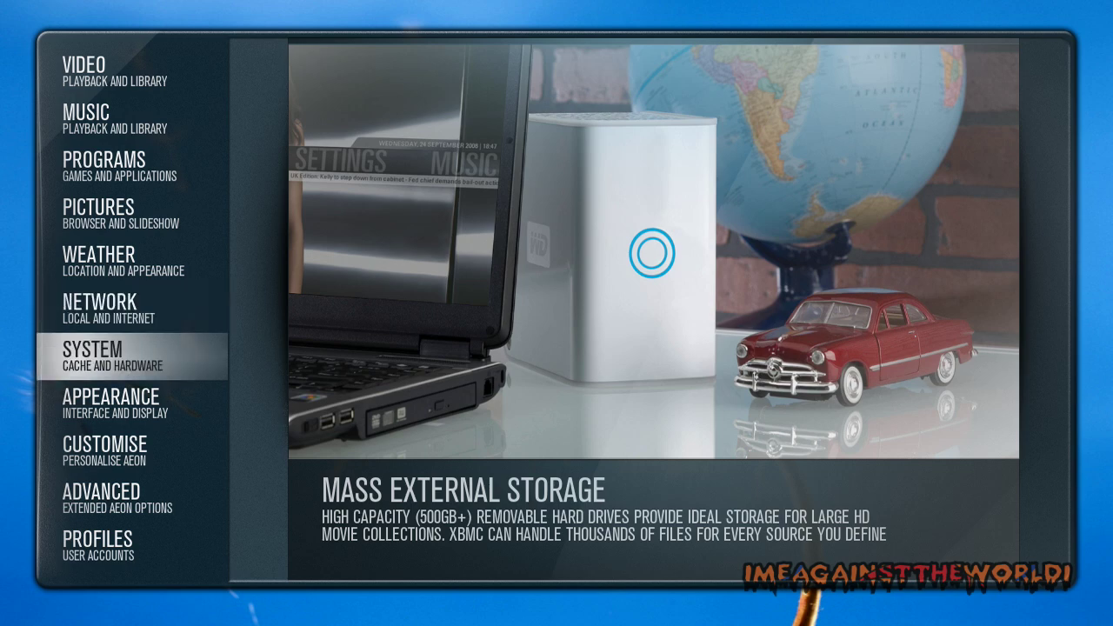
{"action": "key", "text": "Down"}
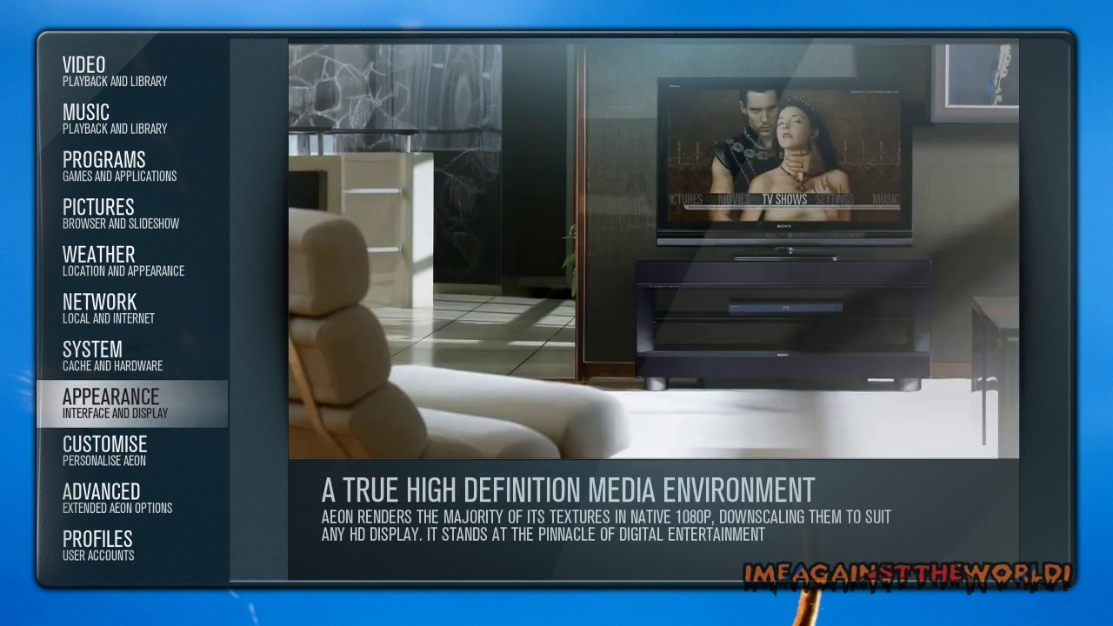
{"action": "key", "text": "Down"}
{"action": "key", "text": "Down"}
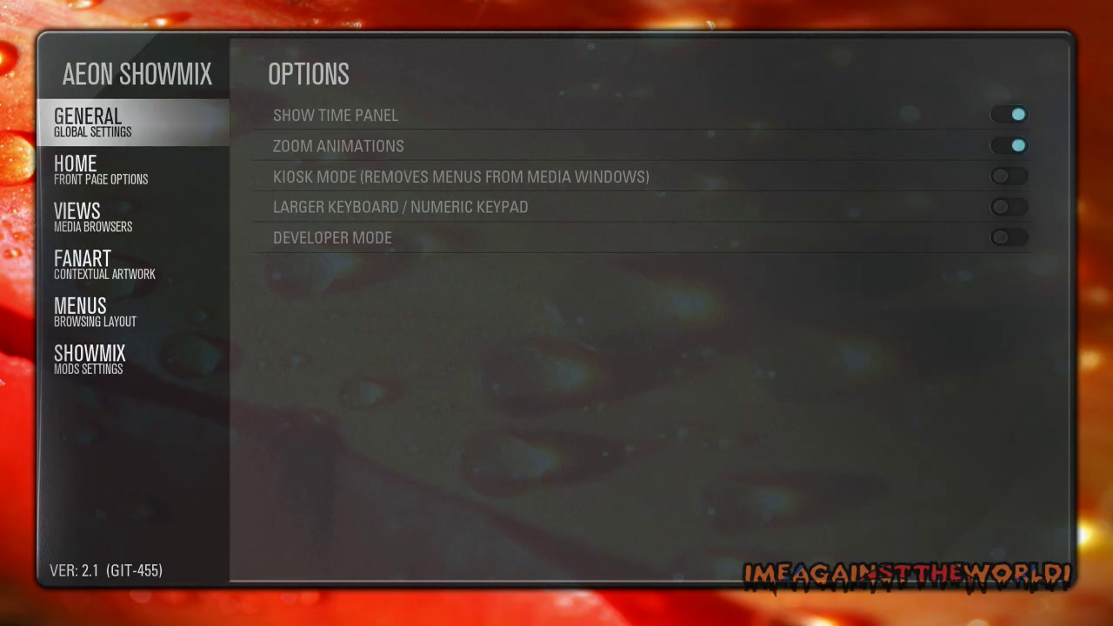
Browse the skin's Home page and Views options, down to rating text and list transparency.
{"action": "key", "text": "Down"}
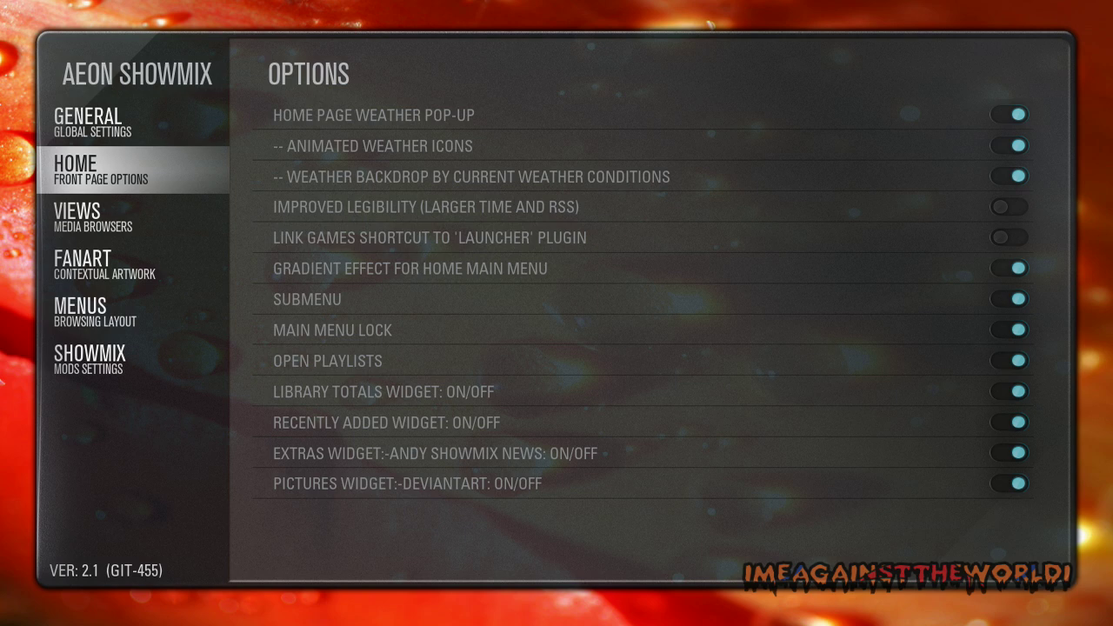
{"action": "key", "text": "Right"}
{"action": "key", "text": "Down"}
{"action": "key", "text": "Down"}
{"action": "key", "text": "Down"}
{"action": "key", "text": "Down"}
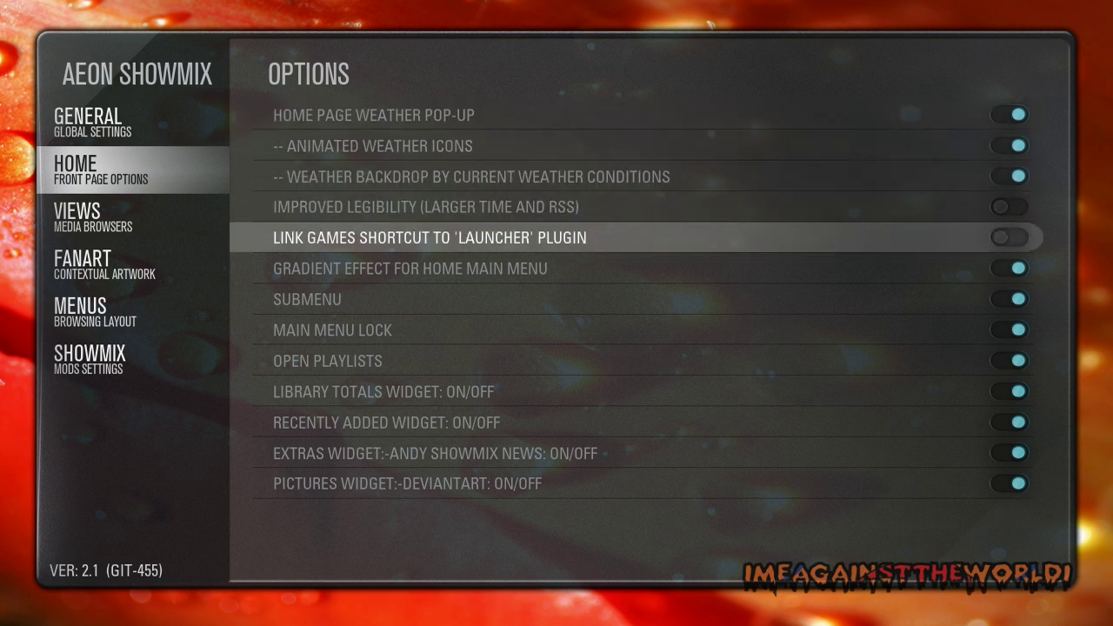
{"action": "key", "text": "Left"}
{"action": "key", "text": "Down"}
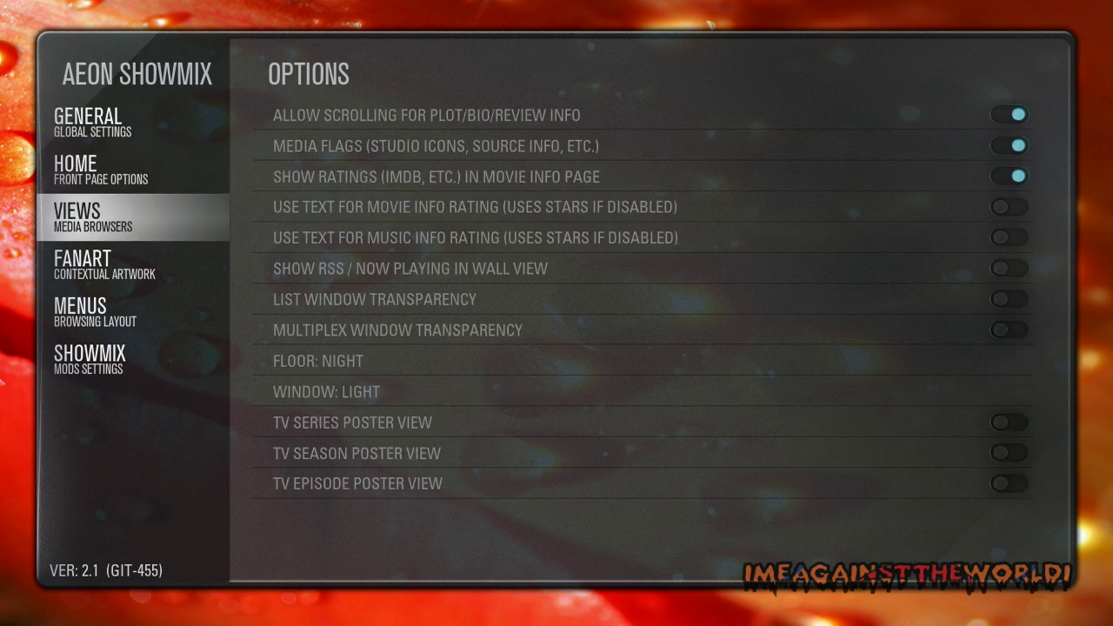
{"action": "key", "text": "Right"}
{"action": "key", "text": "Down"}
{"action": "key", "text": "Down"}
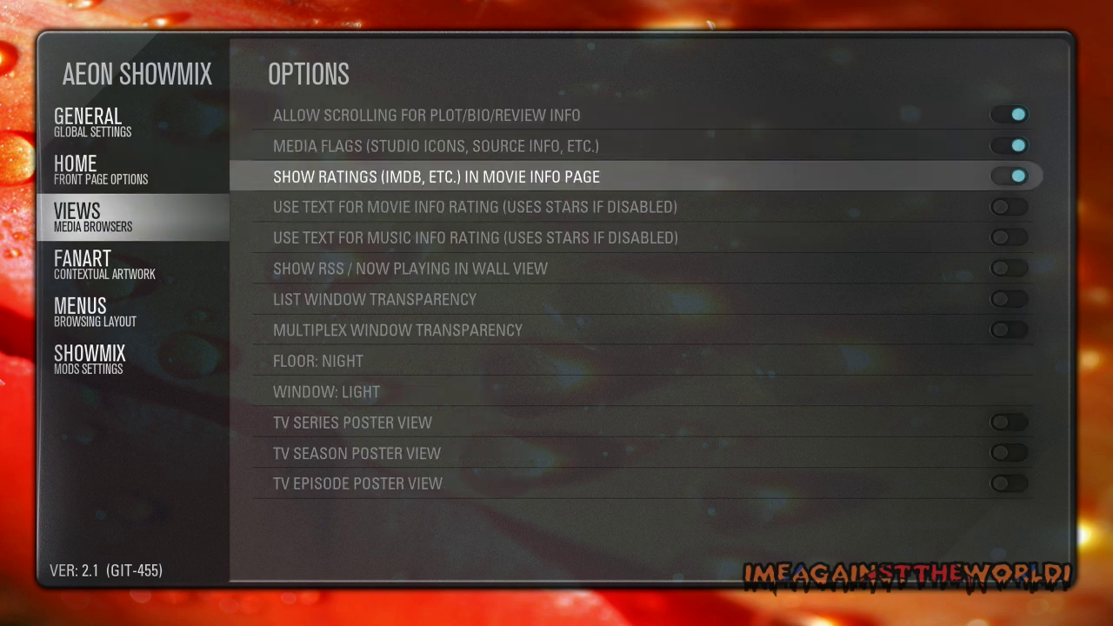
{"action": "key", "text": "Down"}
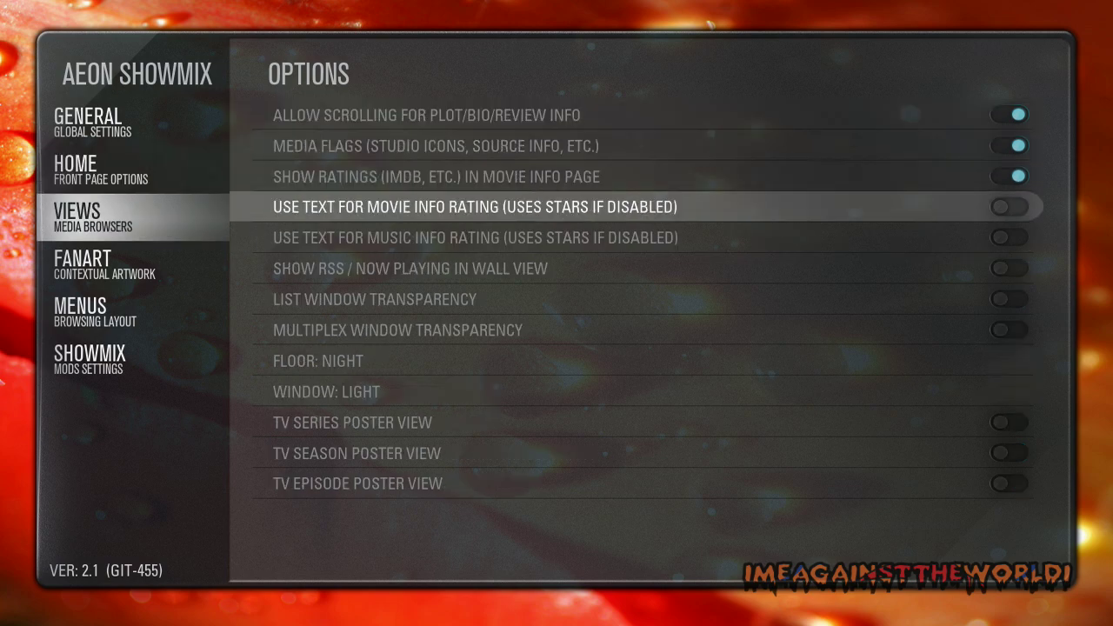
{"action": "key", "text": "Down"}
{"action": "key", "text": "Down"}
{"action": "key", "text": "Down"}
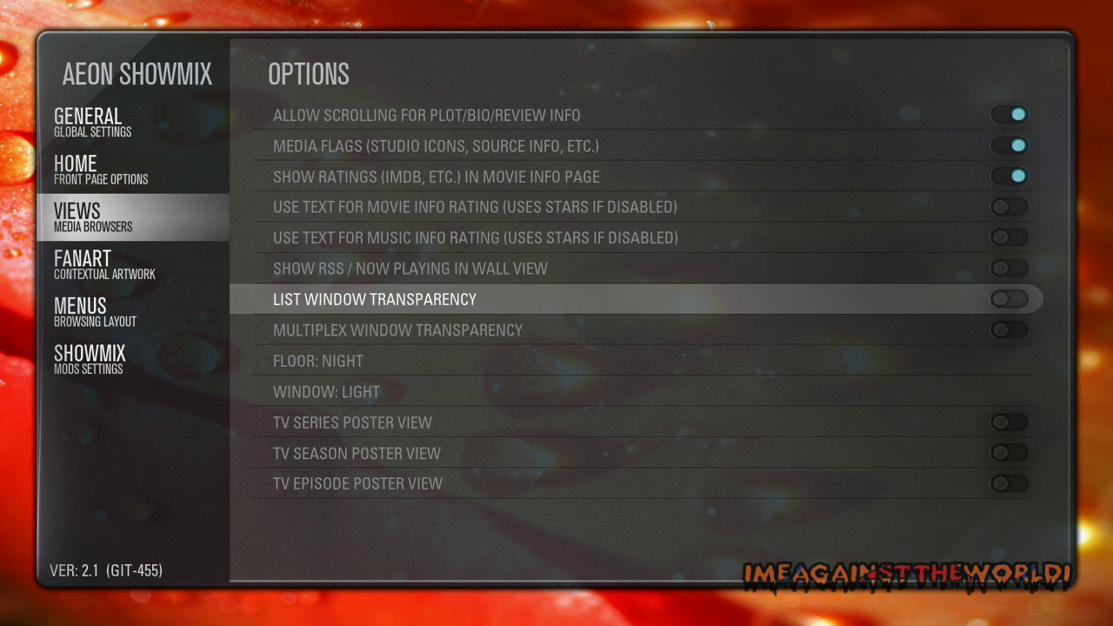
{"action": "key", "text": "Up"}
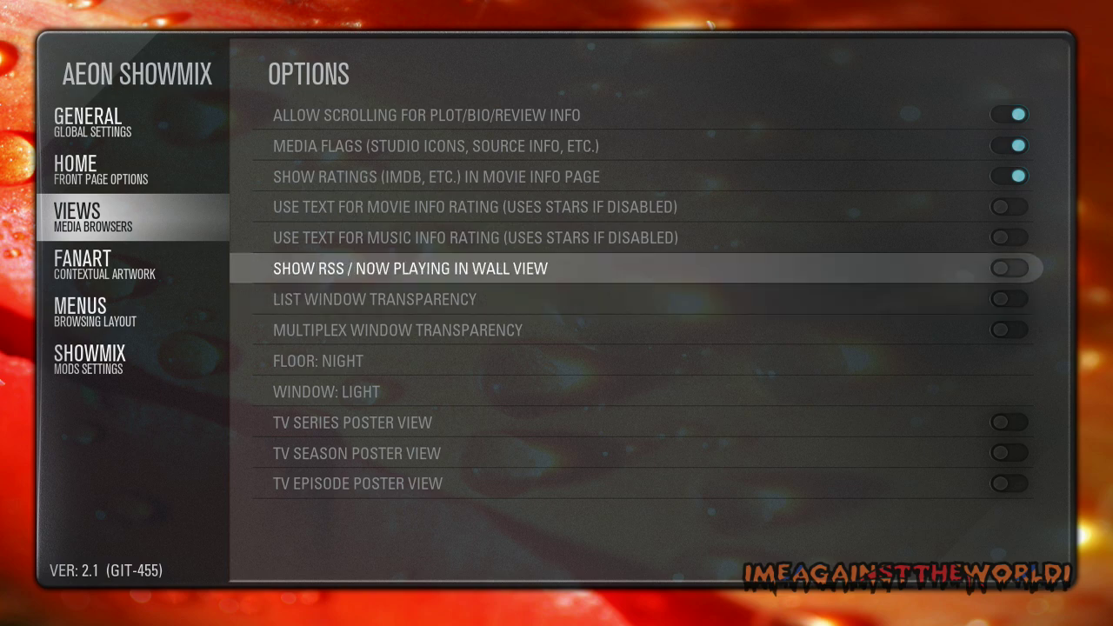
{"action": "key", "text": "Up"}
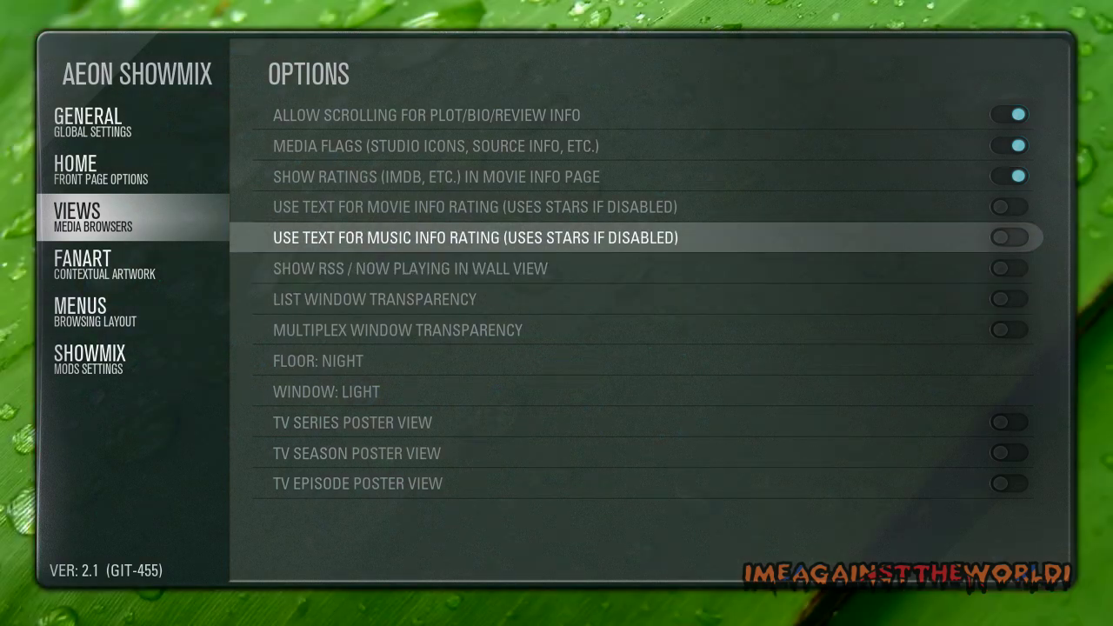
{"action": "key", "text": "Down"}
{"action": "key", "text": "Down"}
{"action": "key", "text": "Down"}
{"action": "key", "text": "Down"}
{"action": "key", "text": "Down"}
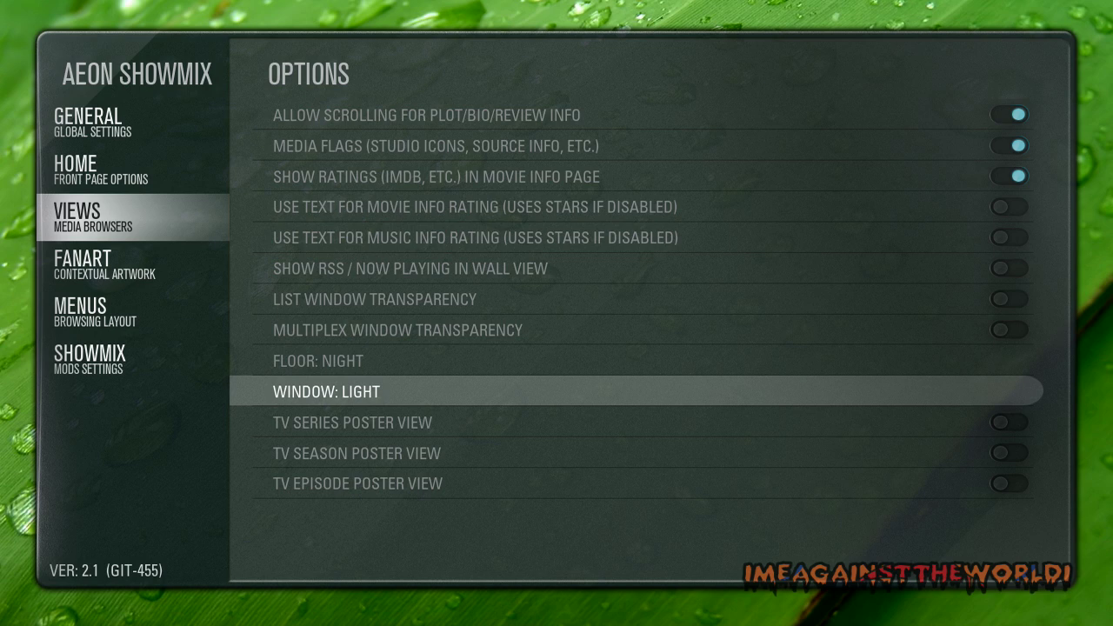
Look over the Fanart, Menus and Showmix pages, then close the skin settings.
{"action": "key", "text": "Left"}
{"action": "key", "text": "Down"}
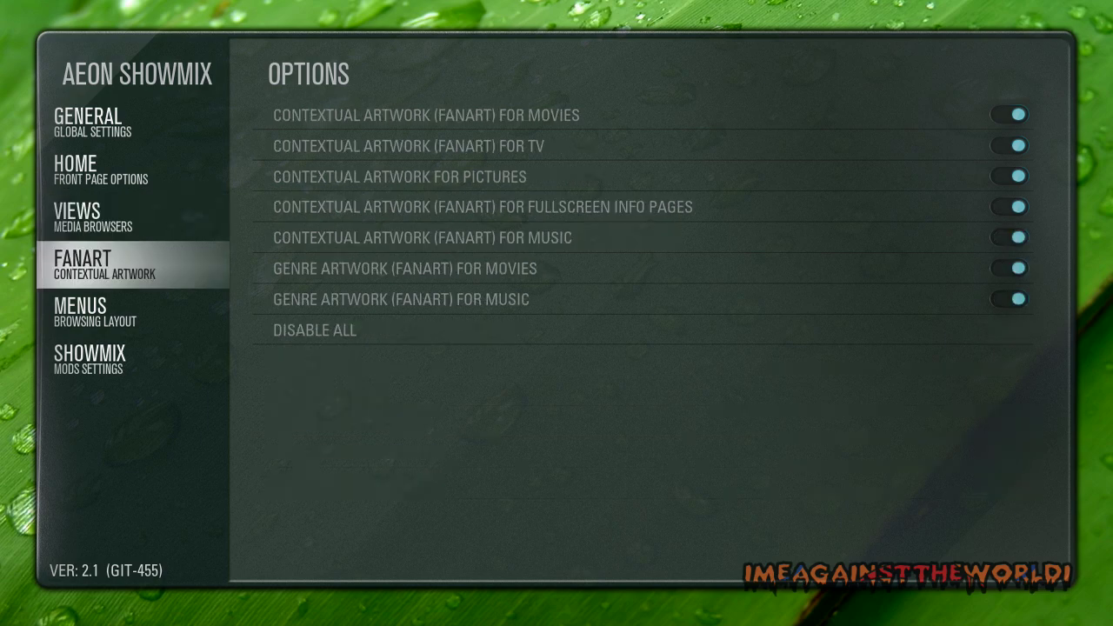
{"action": "key", "text": "Down"}
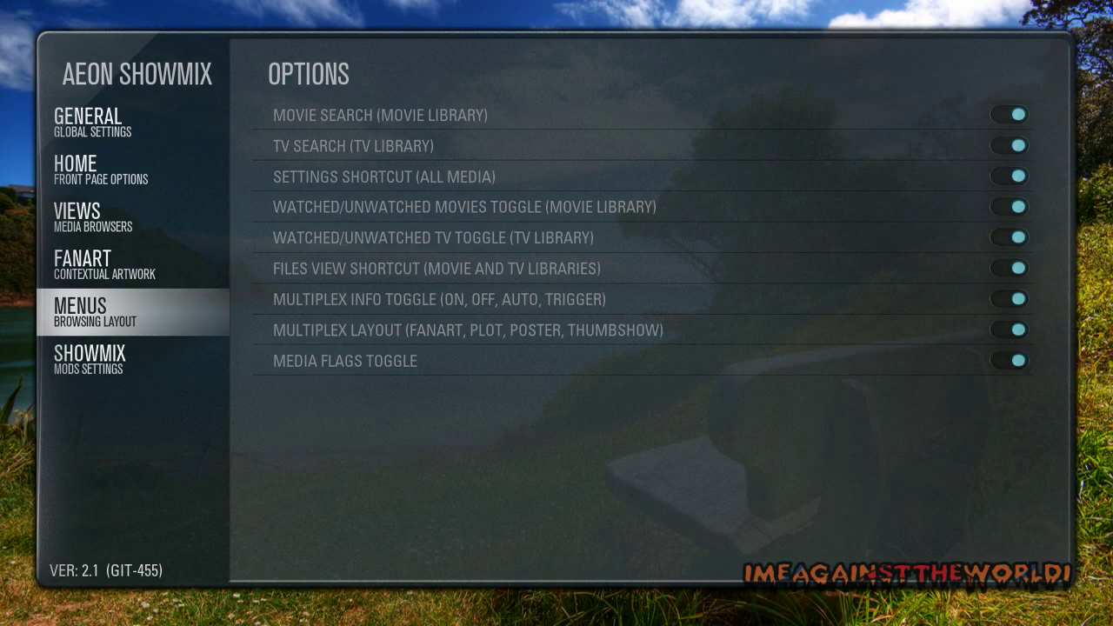
{"action": "key", "text": "Down"}
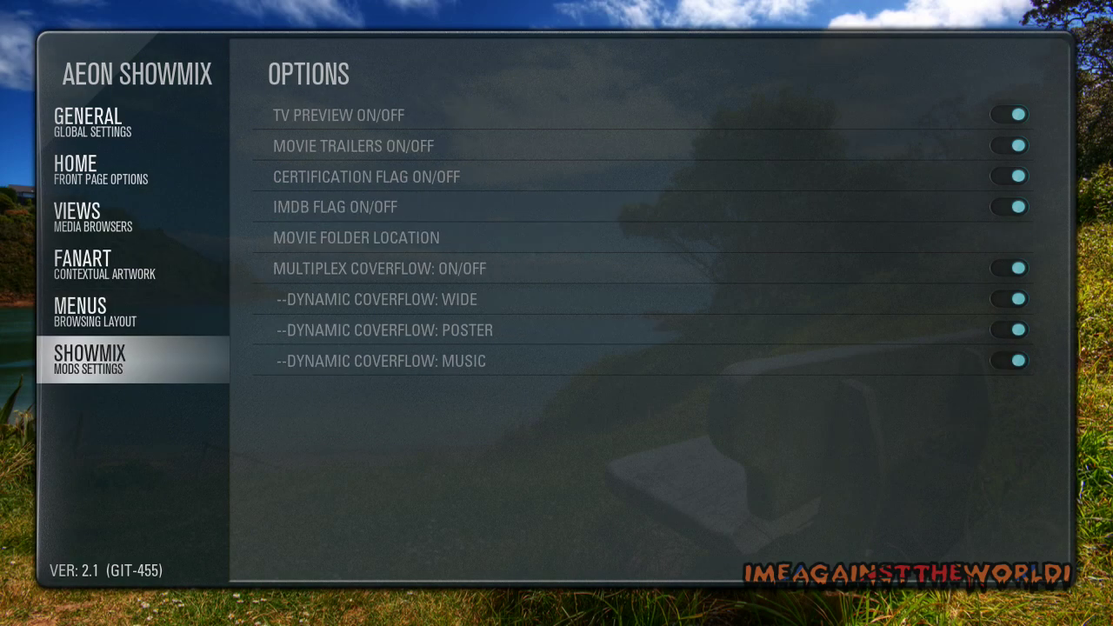
{"action": "key", "text": "Up"}
{"action": "key", "text": "Up"}
{"action": "key", "text": "Up"}
{"action": "key", "text": "Up"}
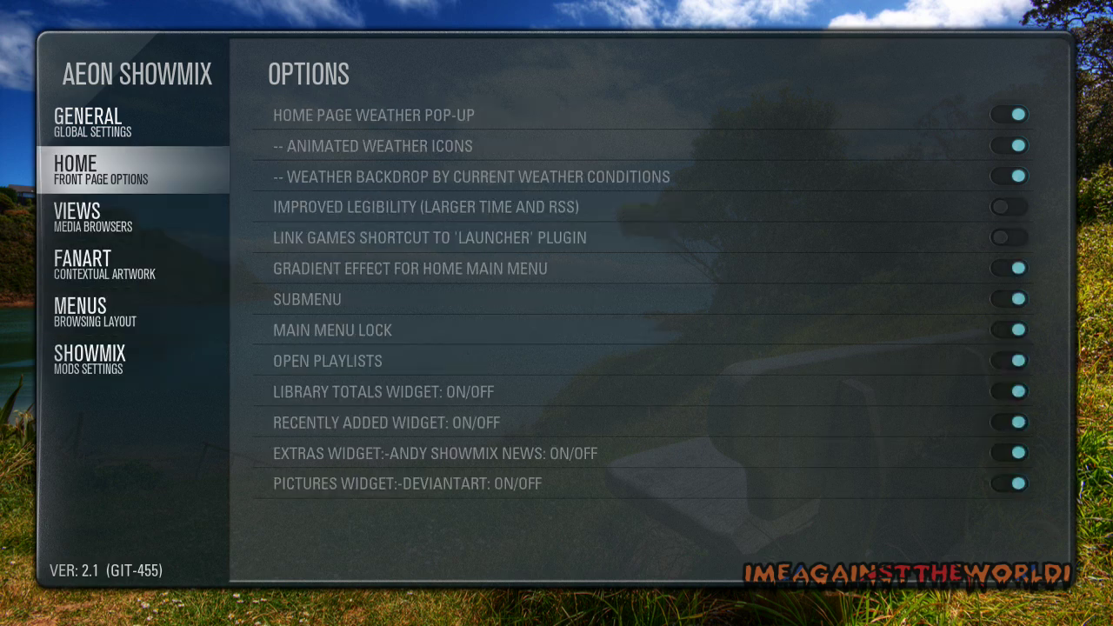
{"action": "key", "text": "Escape"}
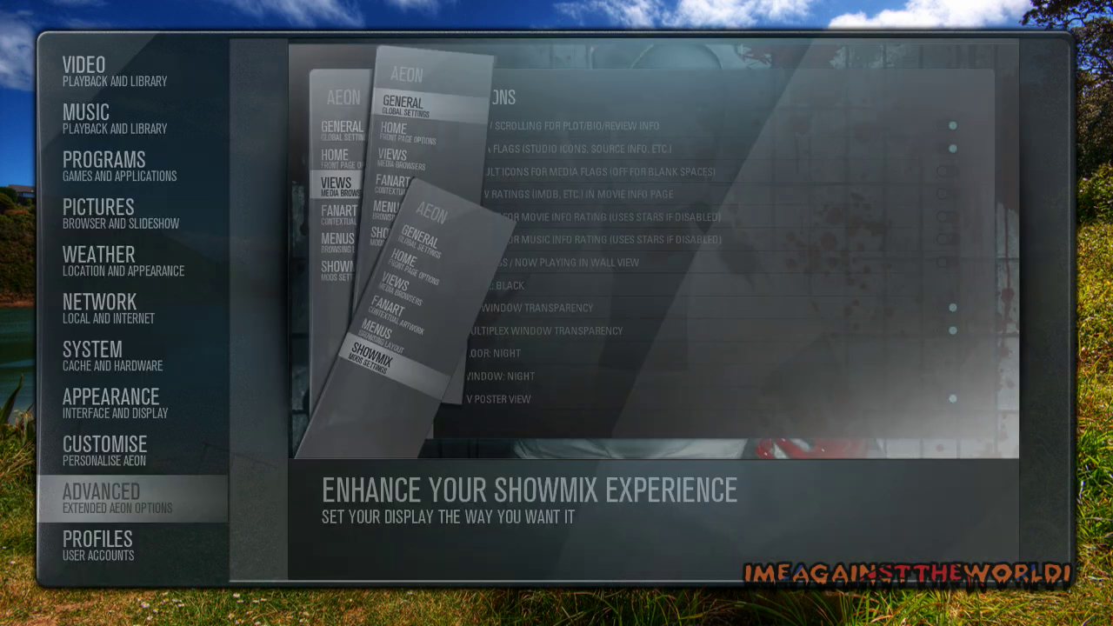
Go to Customise and open the home menu item configuration.
{"action": "key", "text": "Up"}
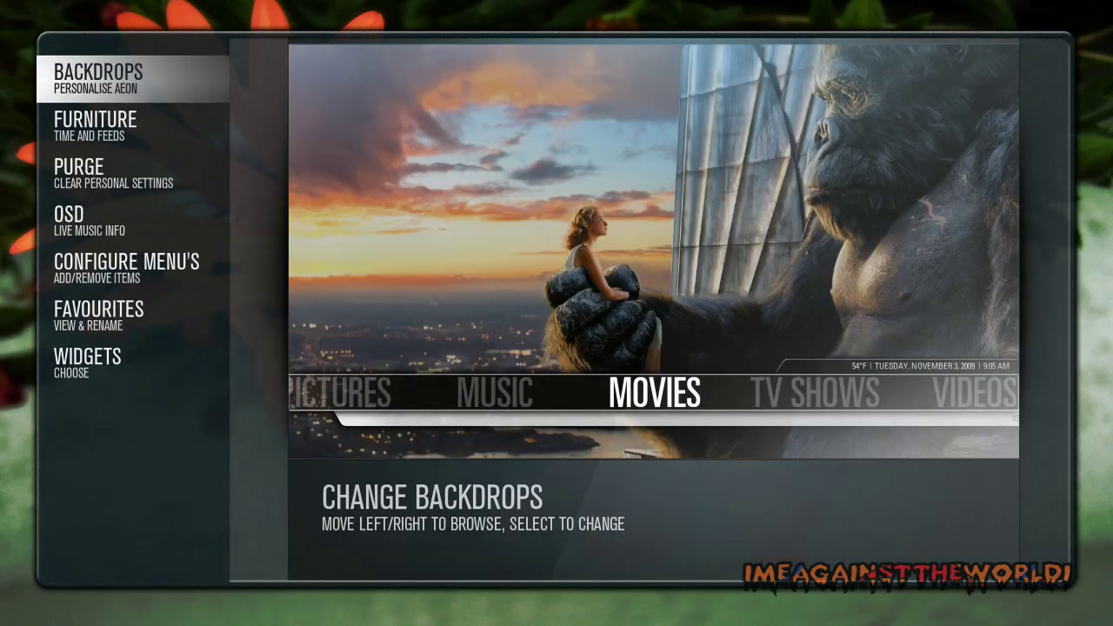
{"action": "key", "text": "Down"}
{"action": "key", "text": "Down"}
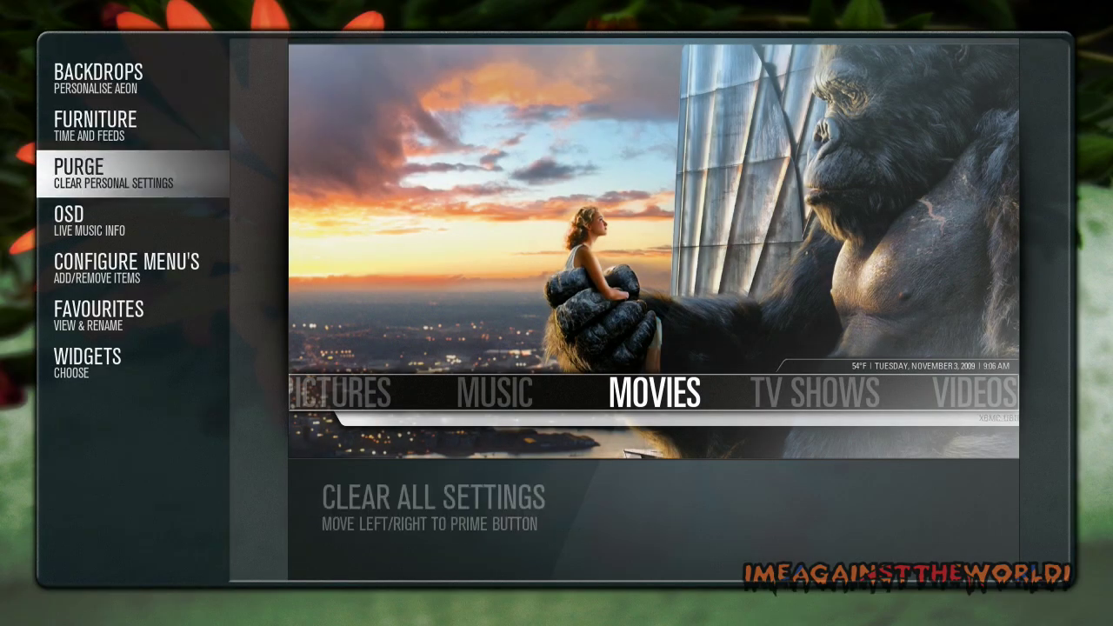
{"action": "key", "text": "Down"}
{"action": "key", "text": "Up"}
{"action": "key", "text": "Up"}
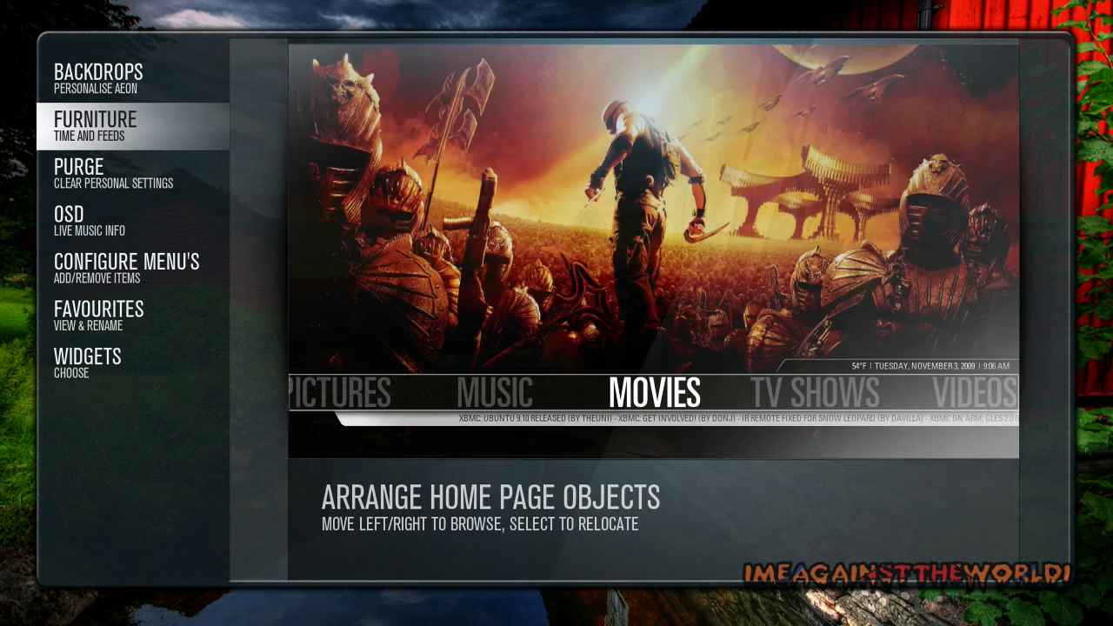
{"action": "left_click", "coordinate": [113, 174]}
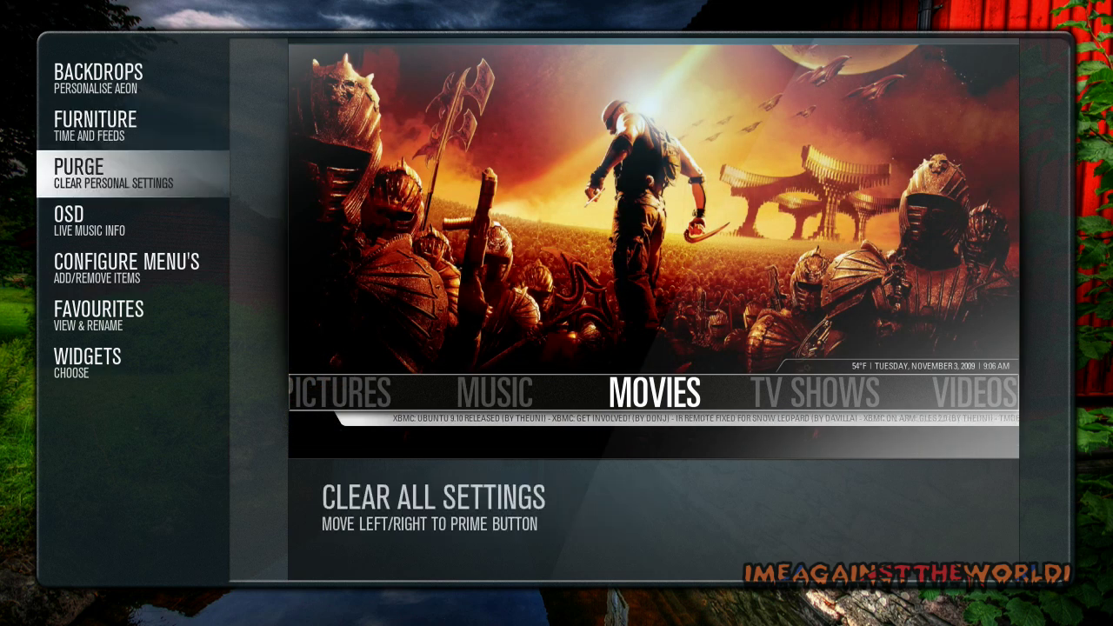
{"action": "left_click", "coordinate": [113, 222]}
{"action": "left_click", "coordinate": [113, 268]}
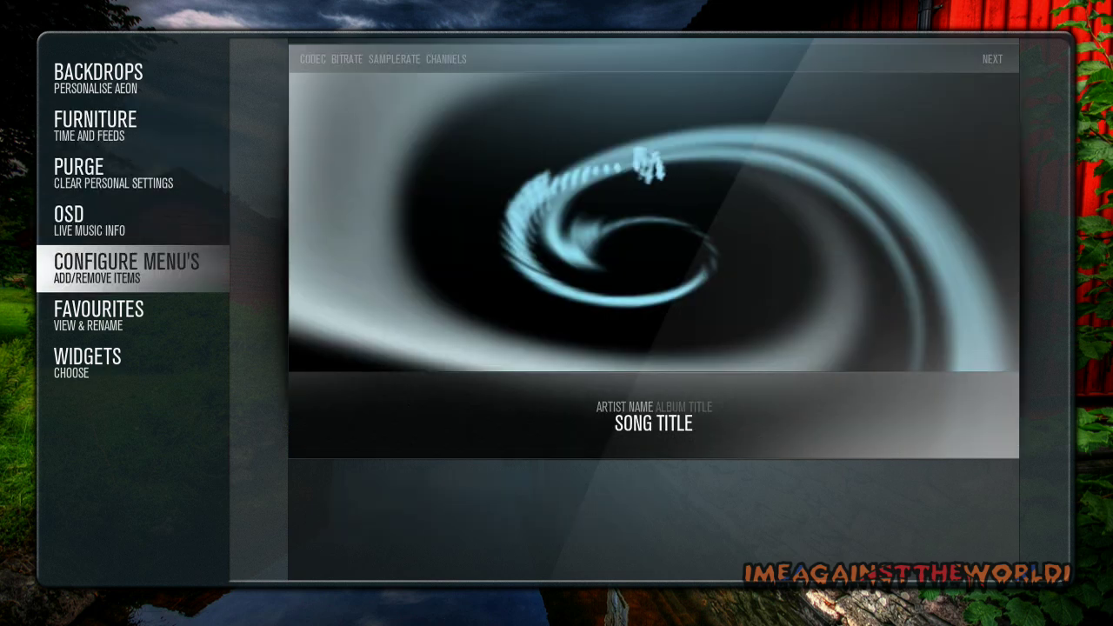
{"action": "key", "text": "Return"}
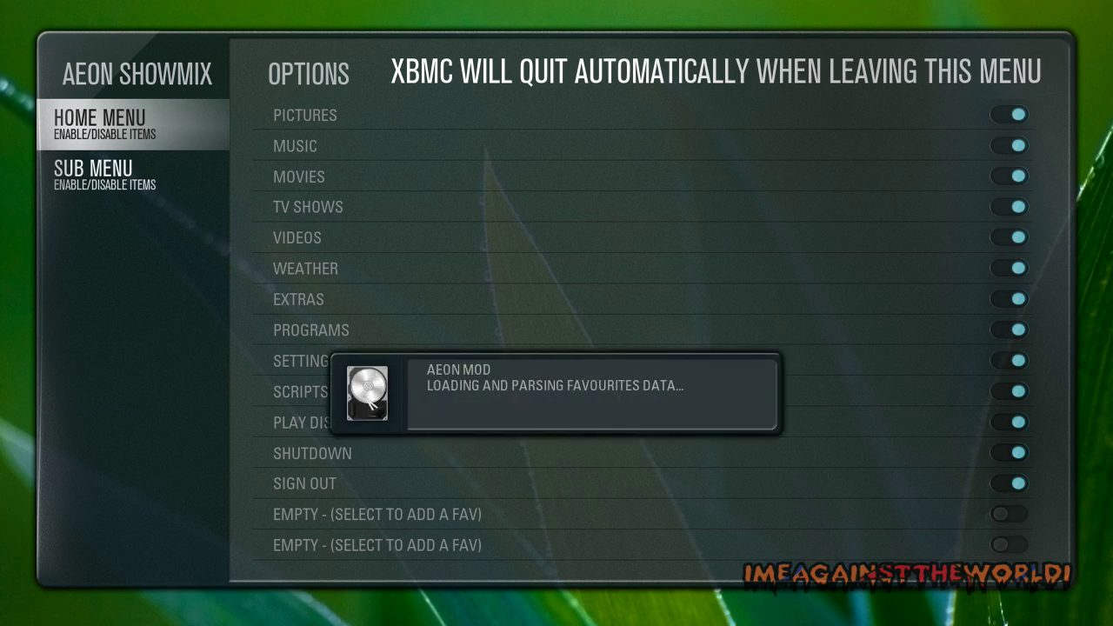
Toggle off SCRIPTS and SIGN OUT, keeping SETTINGS visible, then exit, quitting XBMC.
{"action": "key", "text": "Down"}
{"action": "key", "text": "Down"}
{"action": "key", "text": "Down"}
{"action": "key", "text": "Down"}
{"action": "key", "text": "Down"}
{"action": "key", "text": "Down"}
{"action": "key", "text": "Down"}
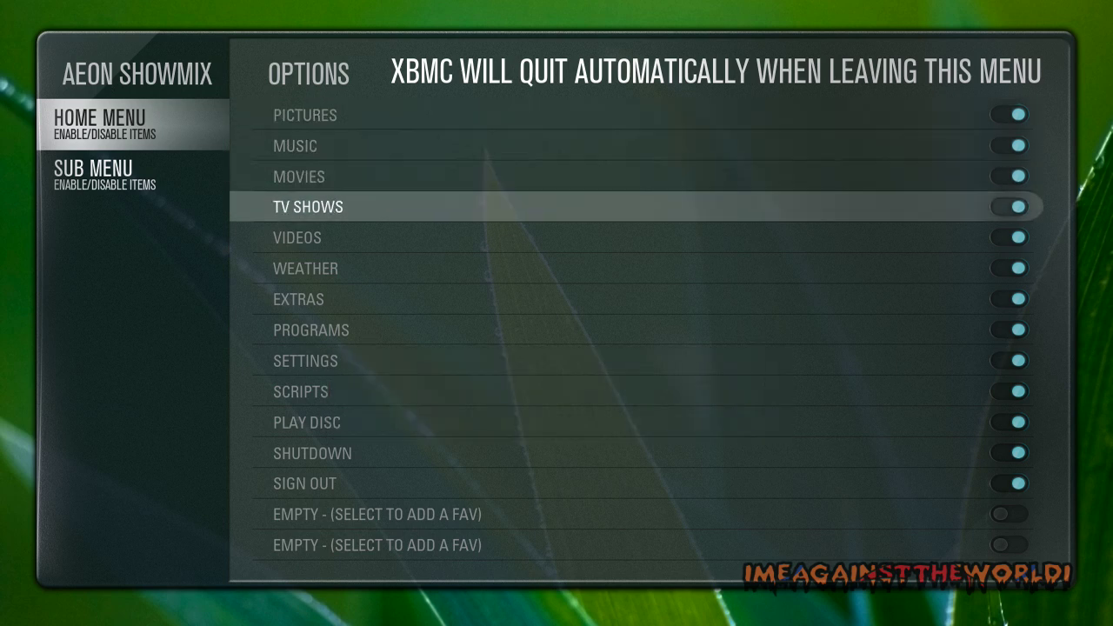
{"action": "key", "text": "Down"}
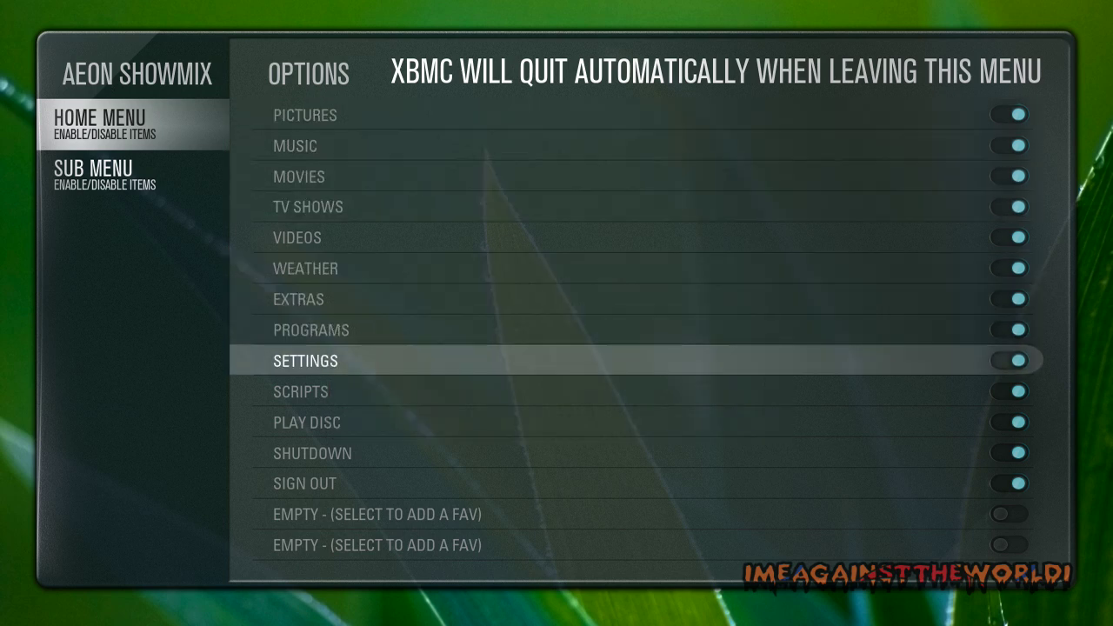
{"action": "key", "text": "Return"}
{"action": "key", "text": "Return"}
{"action": "key", "text": "Down"}
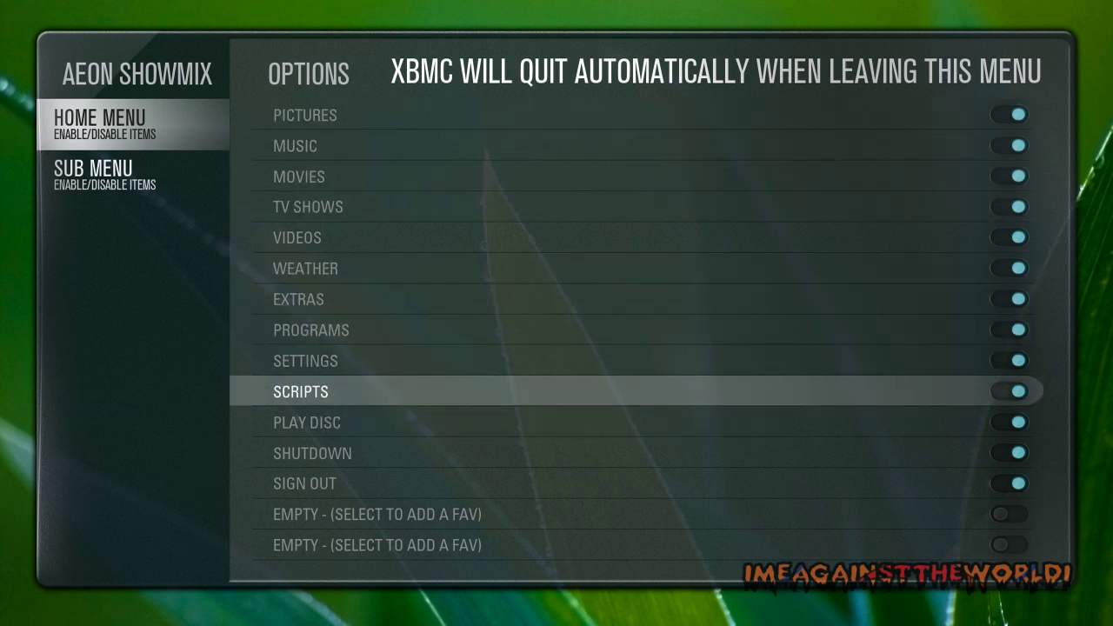
{"action": "key", "text": "Return"}
{"action": "key", "text": "Down"}
{"action": "key", "text": "Down"}
{"action": "key", "text": "Down"}
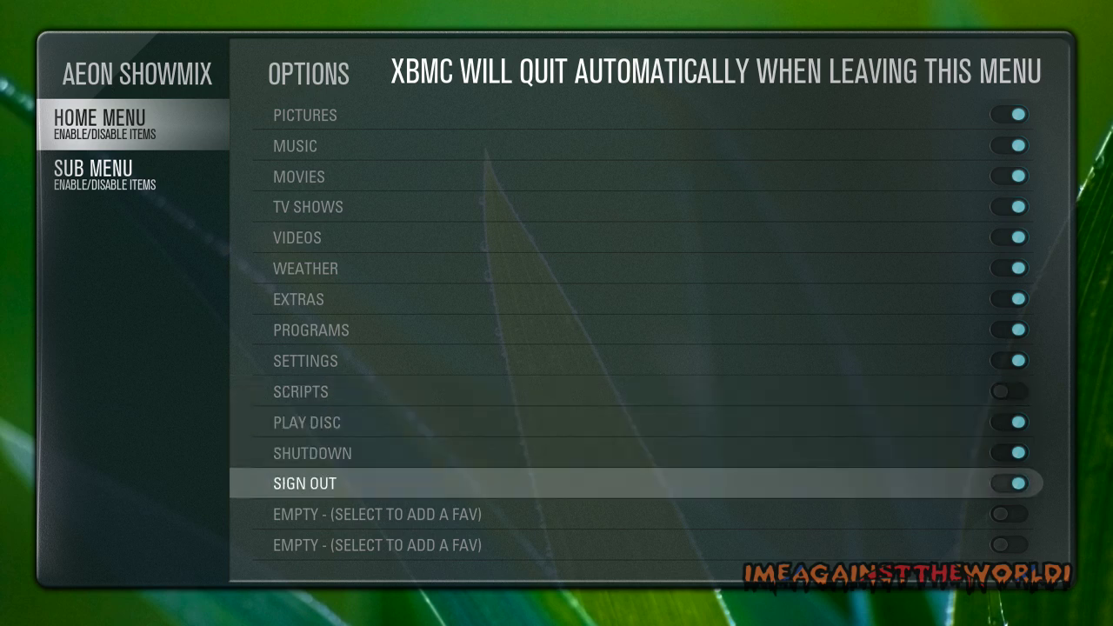
{"action": "key", "text": "Return"}
{"action": "key", "text": "Up"}
{"action": "key", "text": "Up"}
{"action": "key", "text": "Up"}
{"action": "key", "text": "Up"}
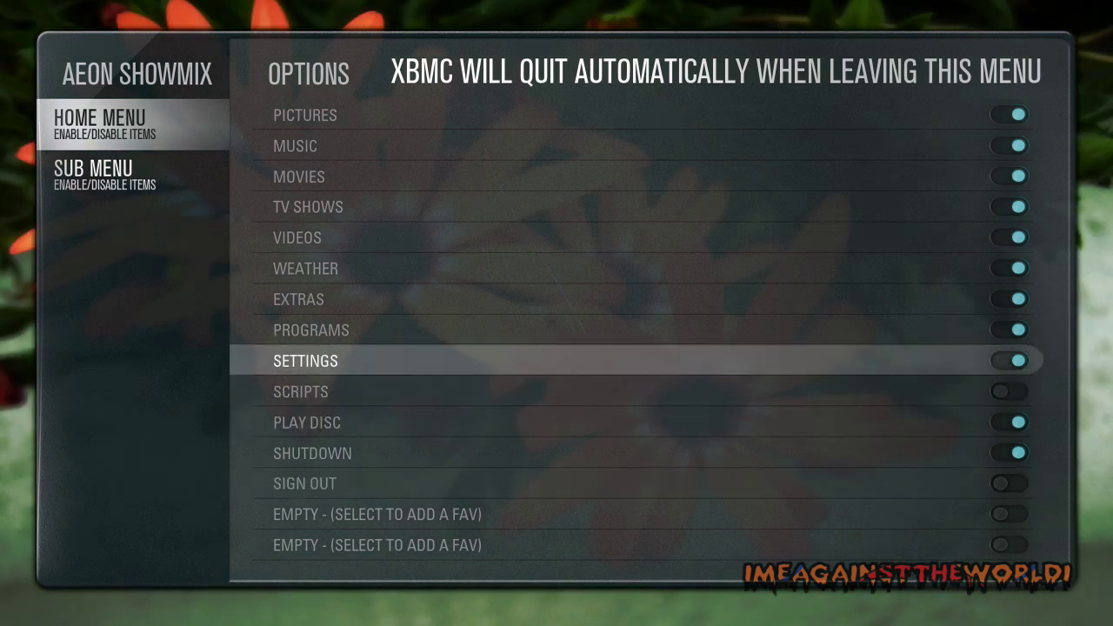
{"action": "key", "text": "Up"}
{"action": "key", "text": "Up"}
{"action": "key", "text": "Up"}
{"action": "key", "text": "Up"}
{"action": "key", "text": "Up"}
{"action": "key", "text": "Up"}
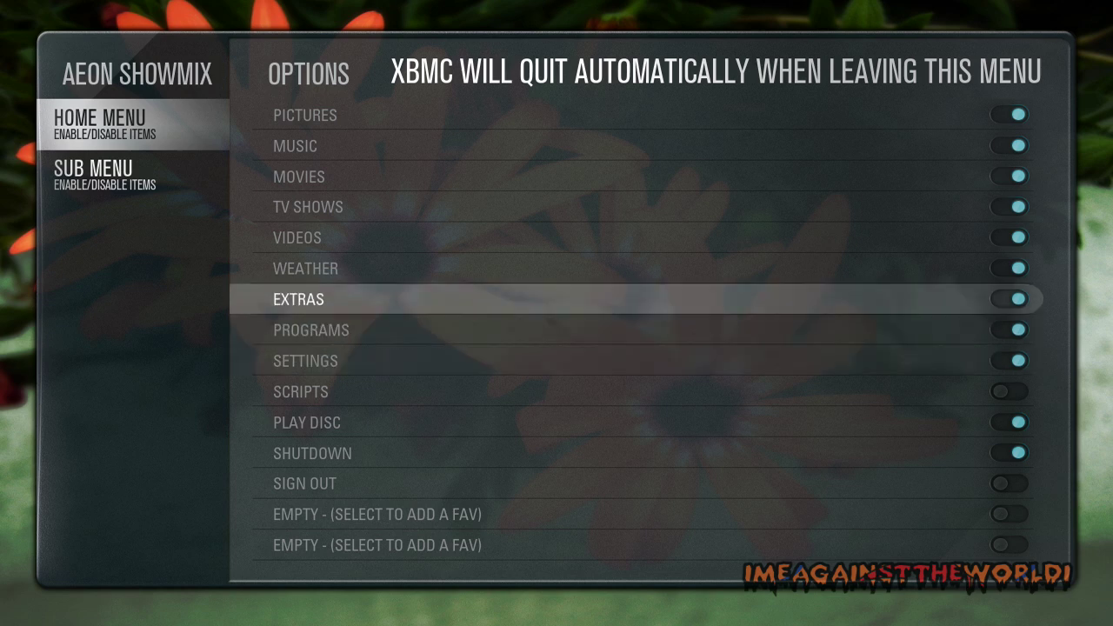
{"action": "key", "text": "Up"}
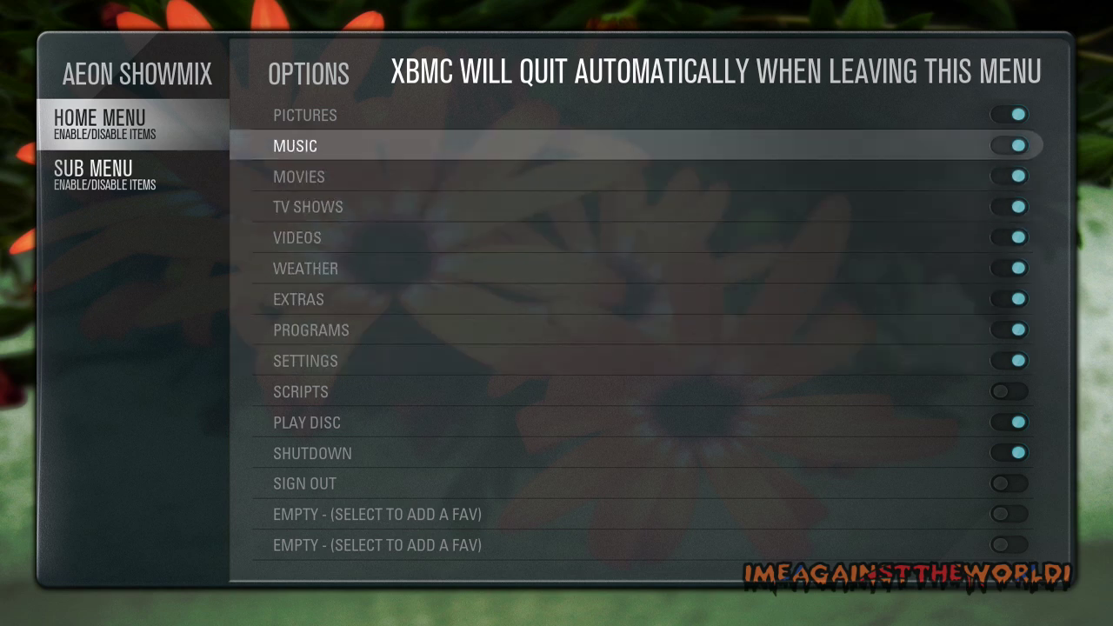
{"action": "key", "text": "Escape"}
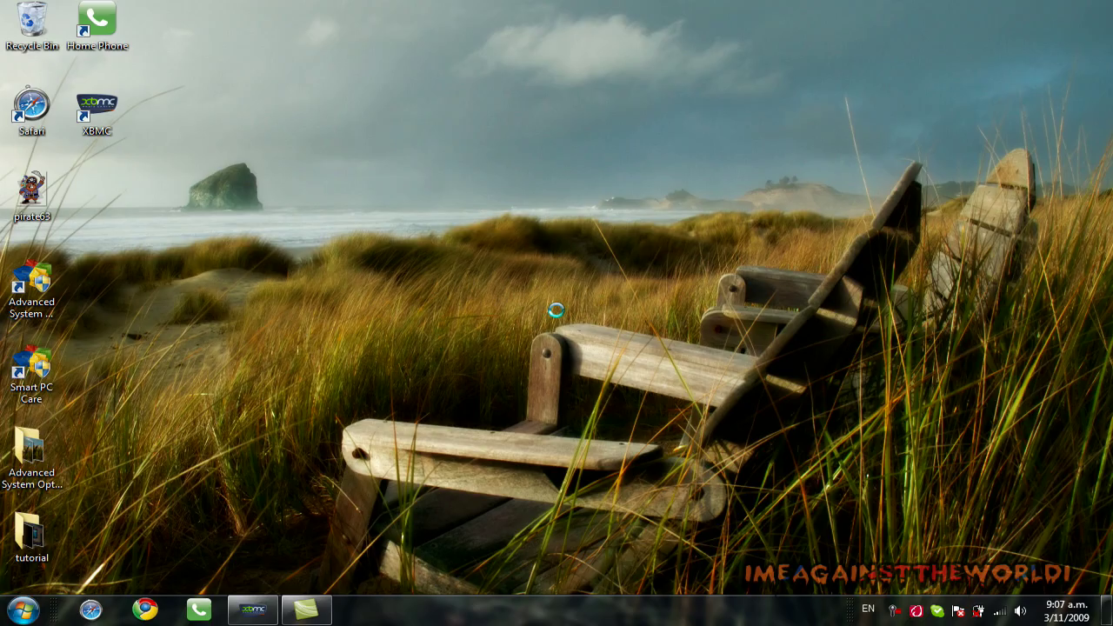
Relaunch XBMC and move along the home menu toward the Videos source list.
{"action": "left_click", "coordinate": [103, 108]}
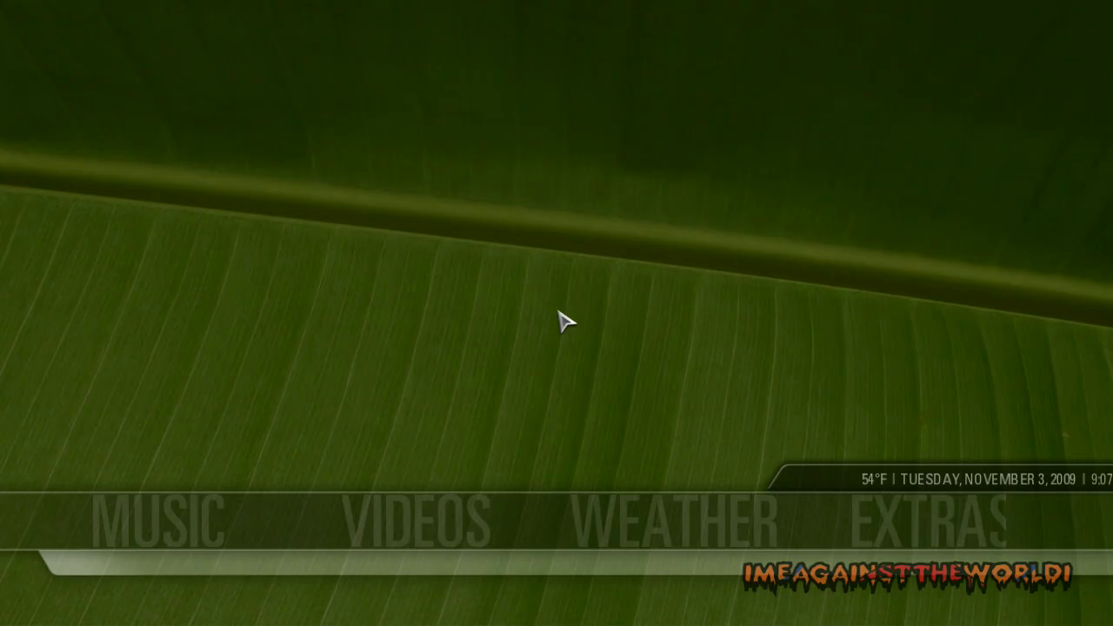
{"action": "key", "text": "Left"}
{"action": "key", "text": "Left"}
{"action": "key", "text": "Left"}
{"action": "key", "text": "Left"}
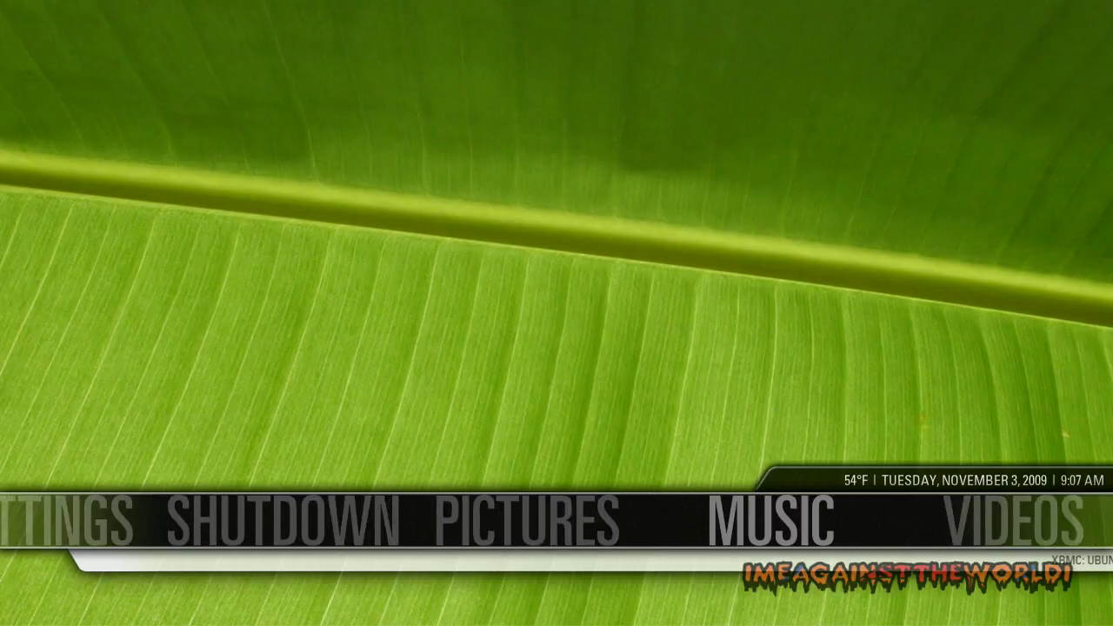
{"action": "key", "text": "Left"}
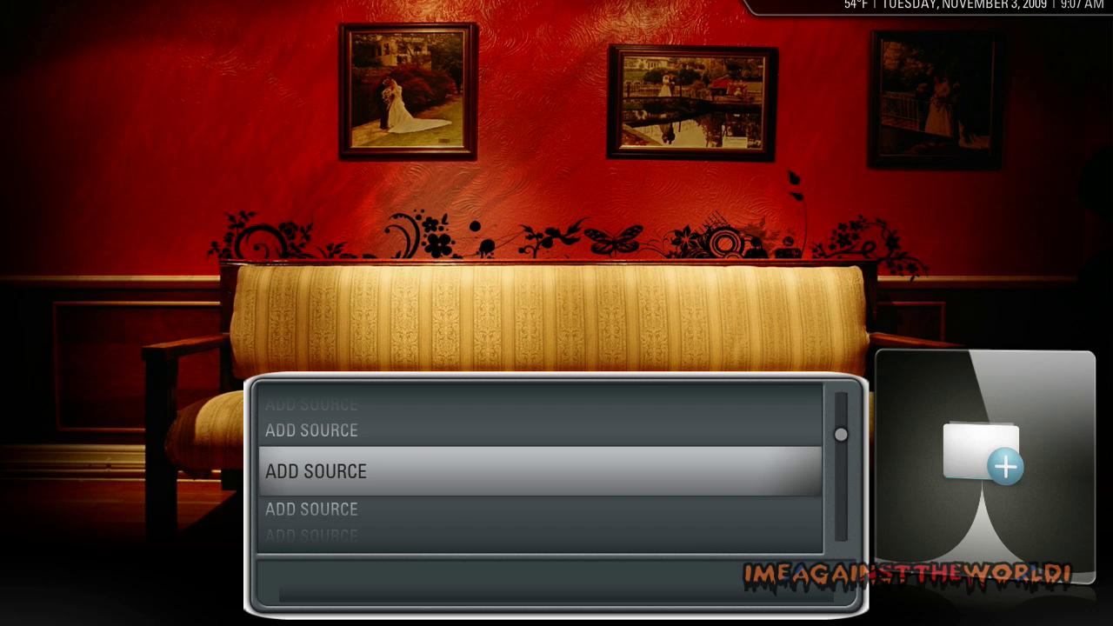
Add A:\Movies\ from NEW VOLUME as a new video source named MOVIES.
{"action": "key", "text": "Return"}
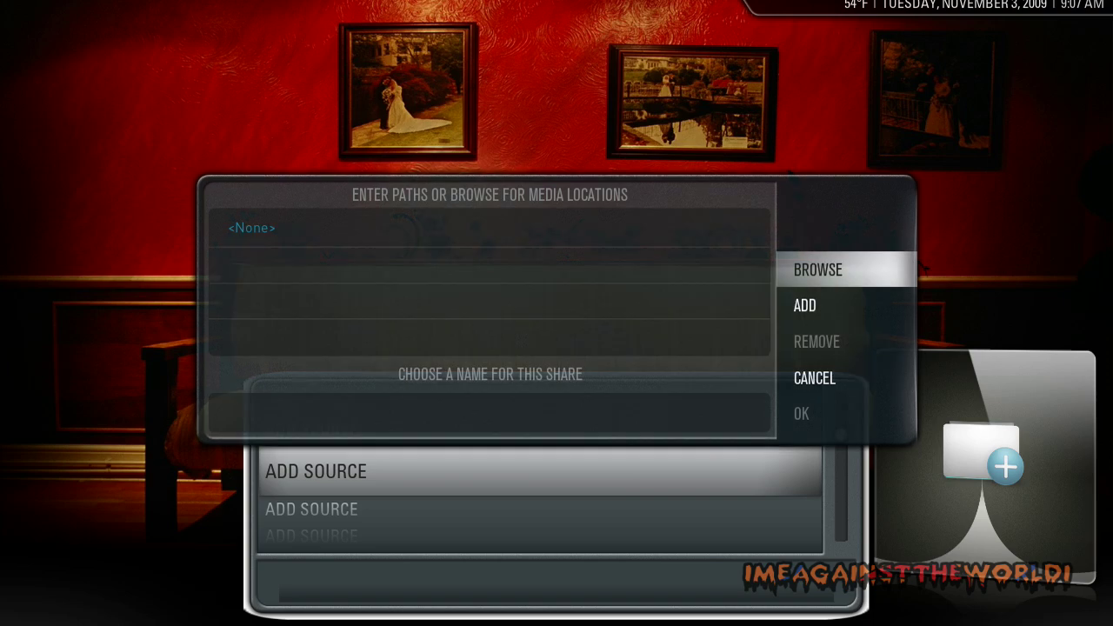
{"action": "key", "text": "Return"}
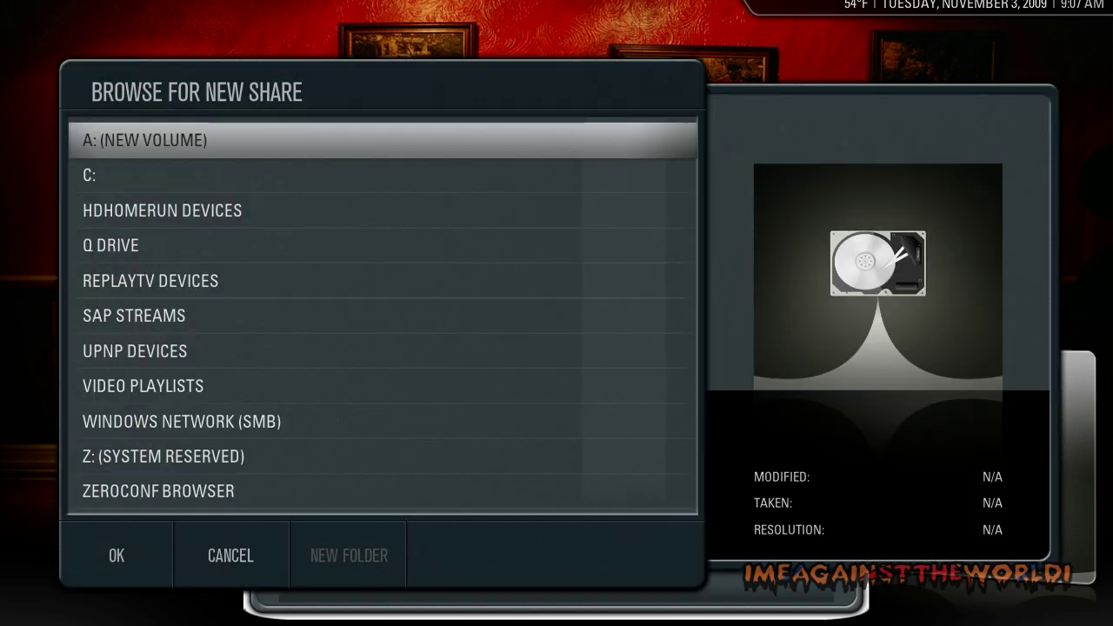
{"action": "key", "text": "Return"}
{"action": "key", "text": "Down"}
{"action": "key", "text": "Down"}
{"action": "key", "text": "Down"}
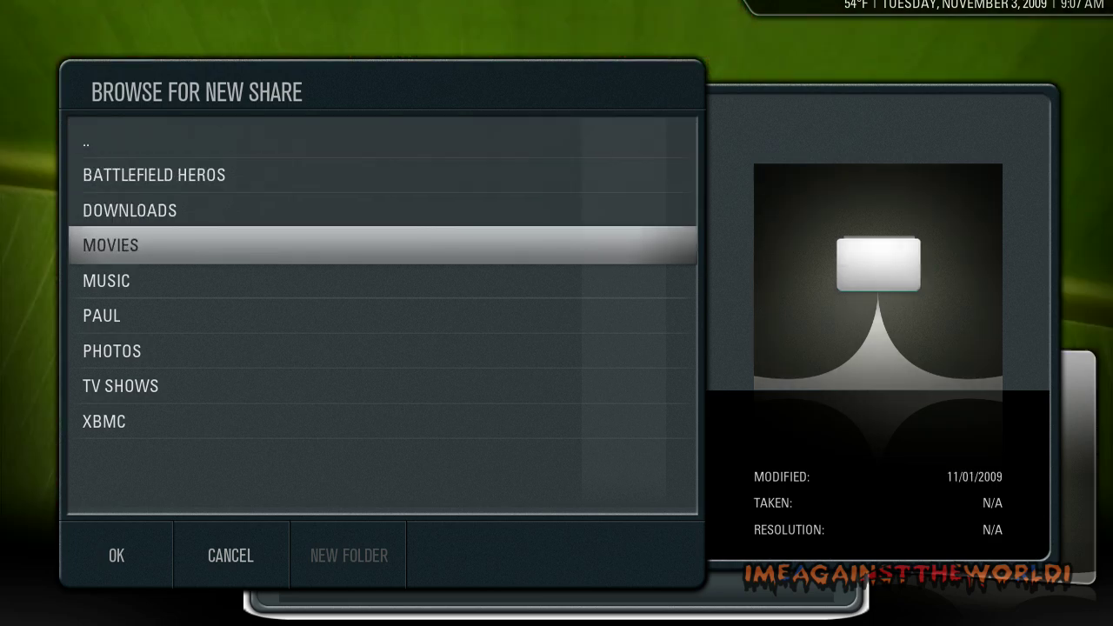
{"action": "key", "text": "Return"}
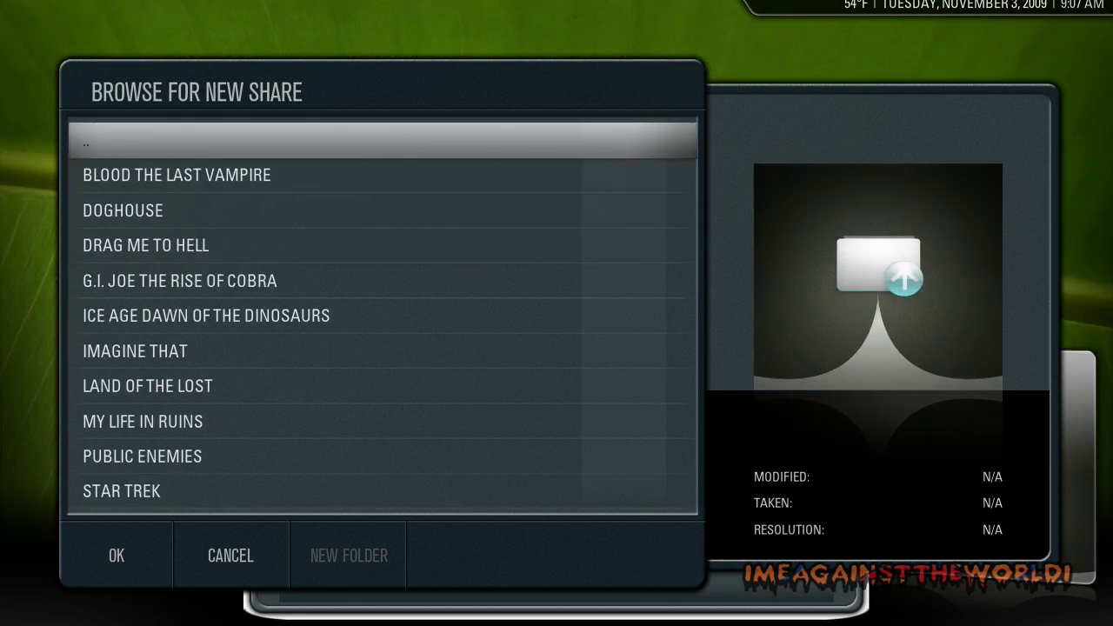
{"action": "key", "text": "Left"}
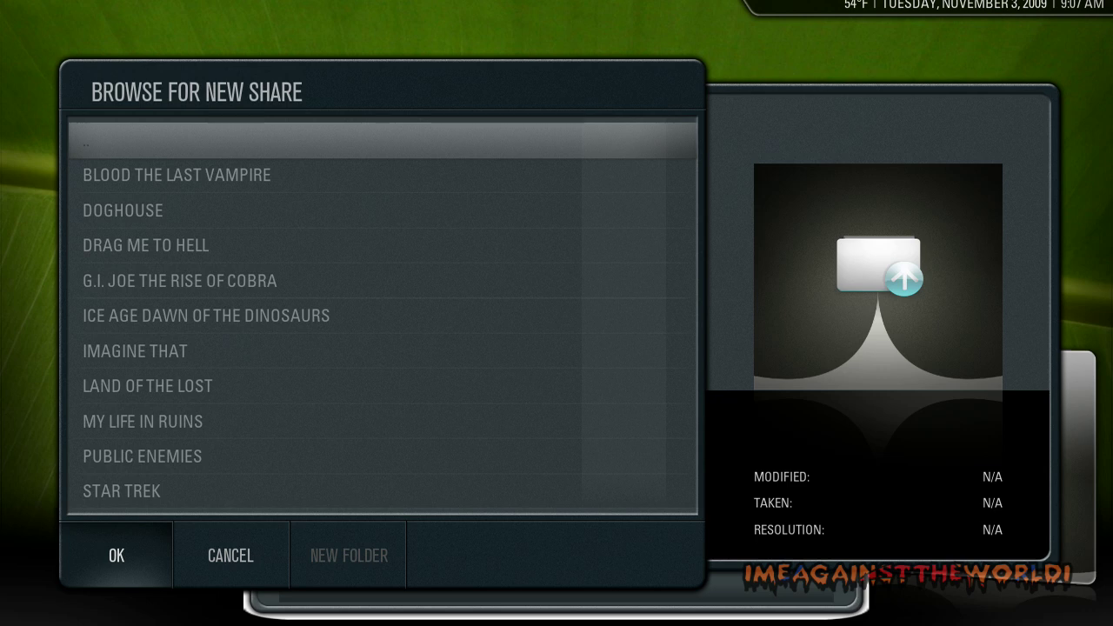
{"action": "key", "text": "Return"}
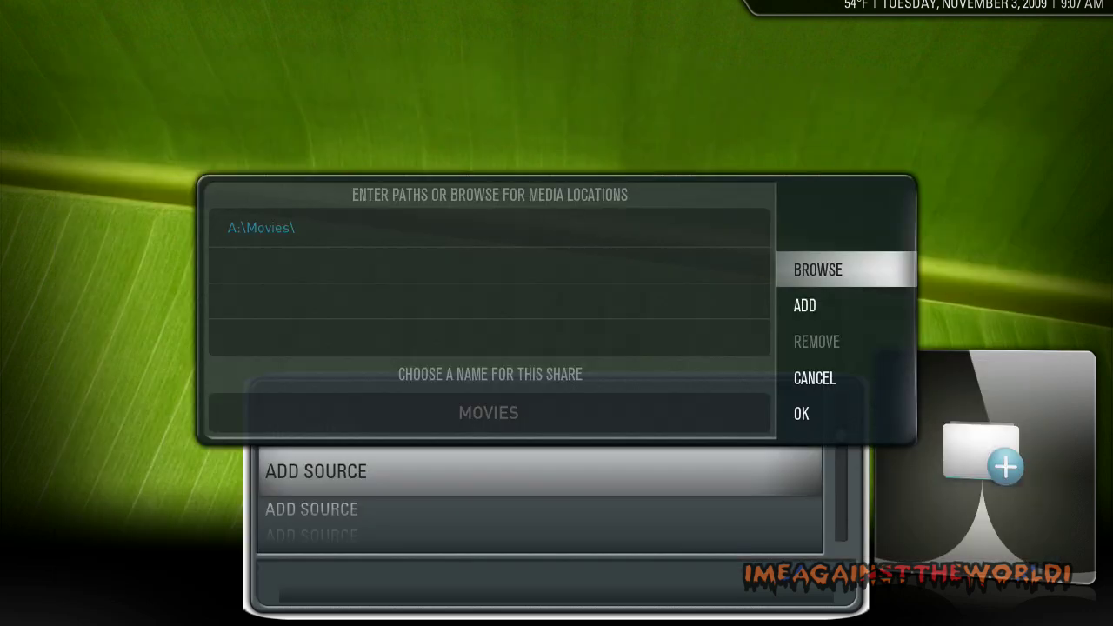
{"action": "key", "text": "Down"}
{"action": "key", "text": "Down"}
{"action": "key", "text": "Down"}
{"action": "key", "text": "Return"}
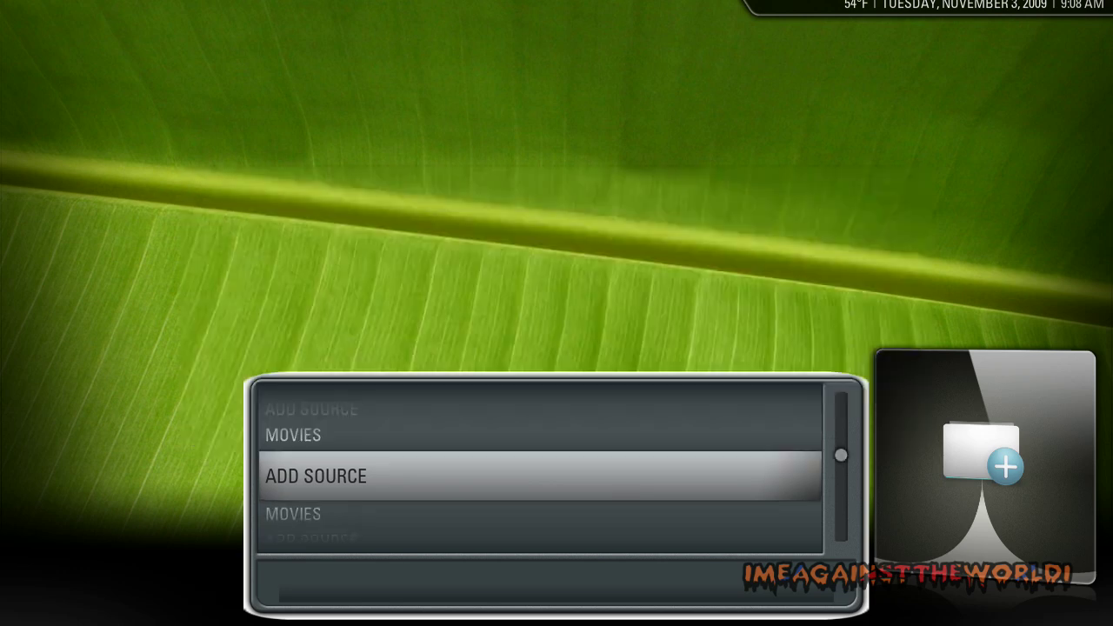
{"action": "key", "text": "Up"}
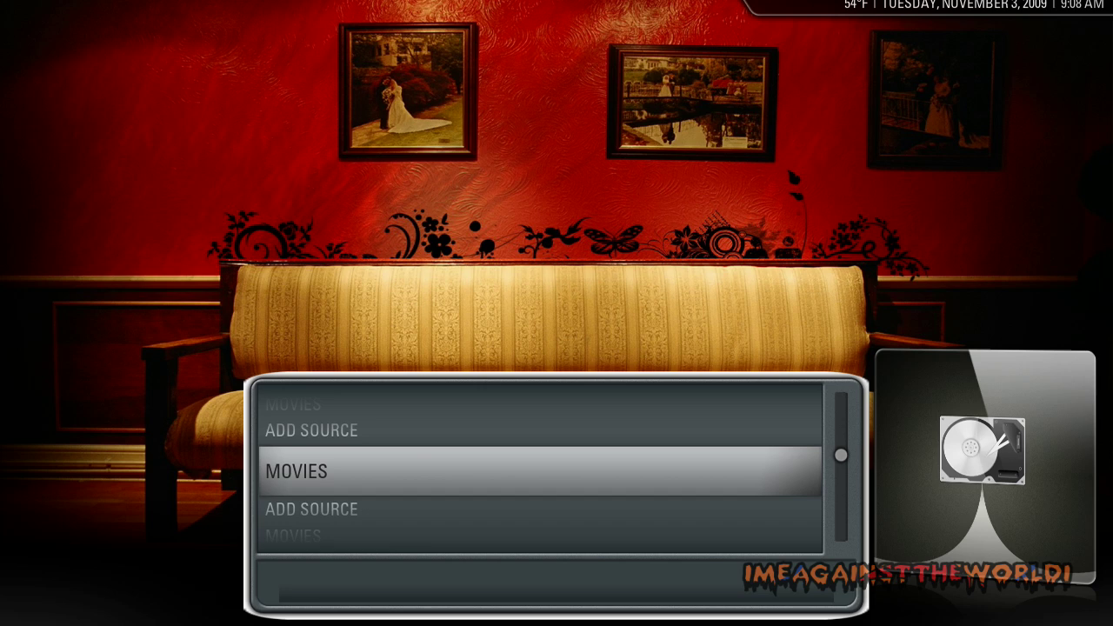
Set the MOVIES source content to Movies with automated and recursive scanning enabled.
{"action": "key", "text": "c"}
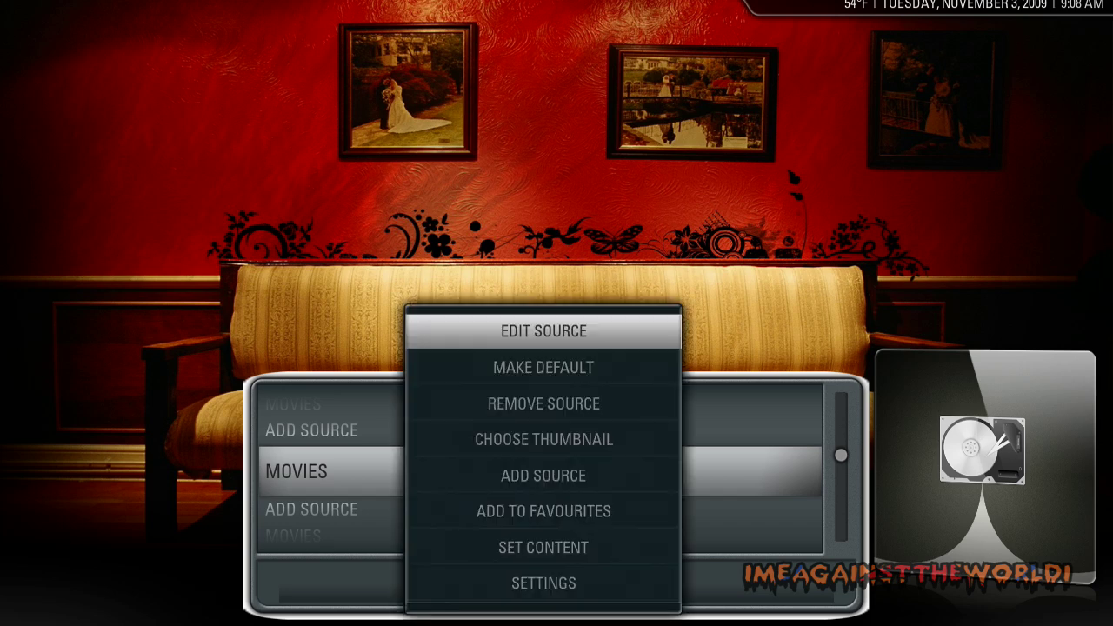
{"action": "key", "text": "Up"}
{"action": "key", "text": "Up"}
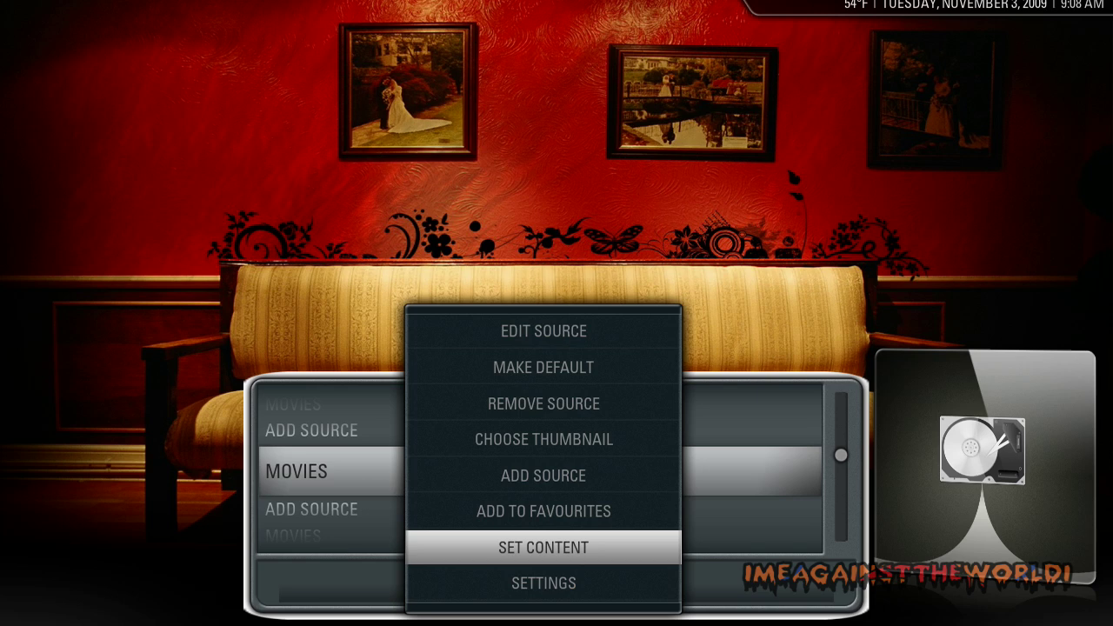
{"action": "key", "text": "Return"}
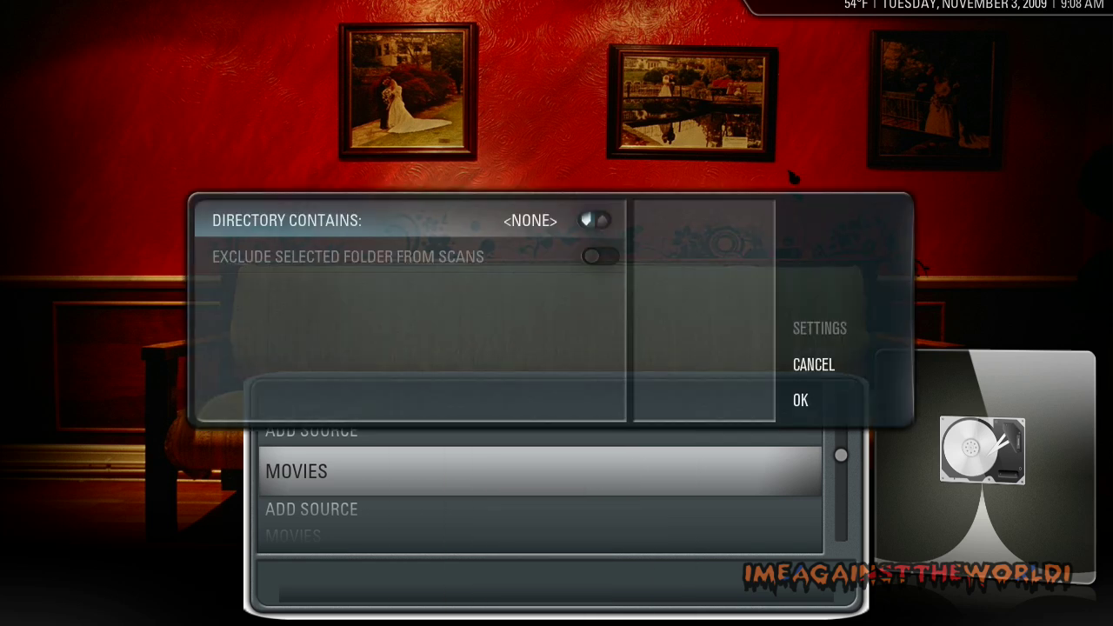
{"action": "key", "text": "Left"}
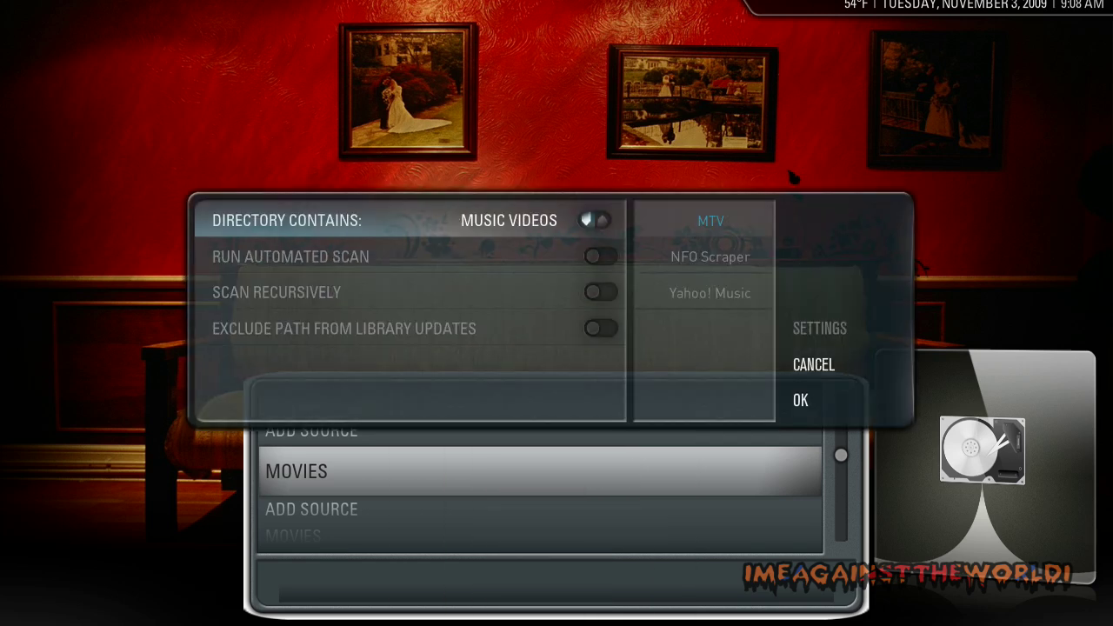
{"action": "key", "text": "Left"}
{"action": "key", "text": "Left"}
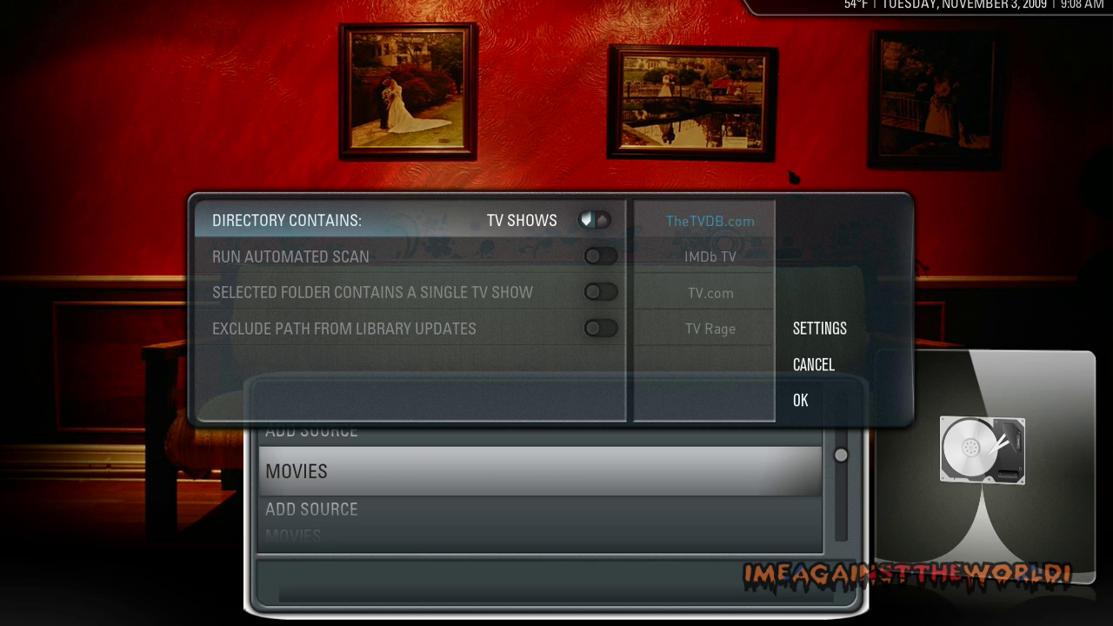
{"action": "key", "text": "Down"}
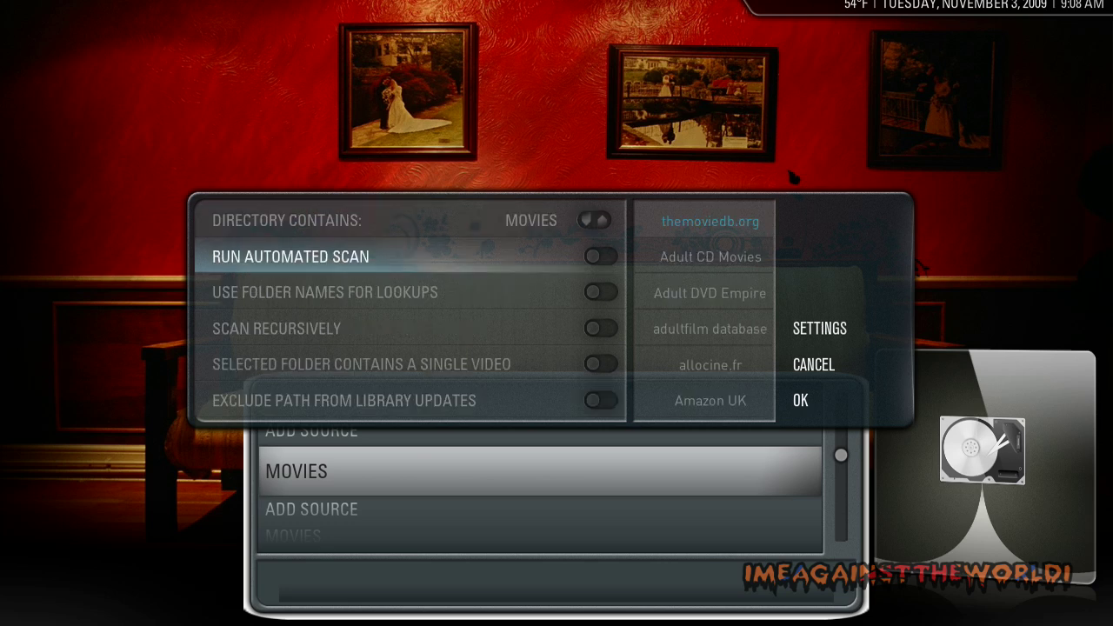
{"action": "key", "text": "Return"}
{"action": "key", "text": "Down"}
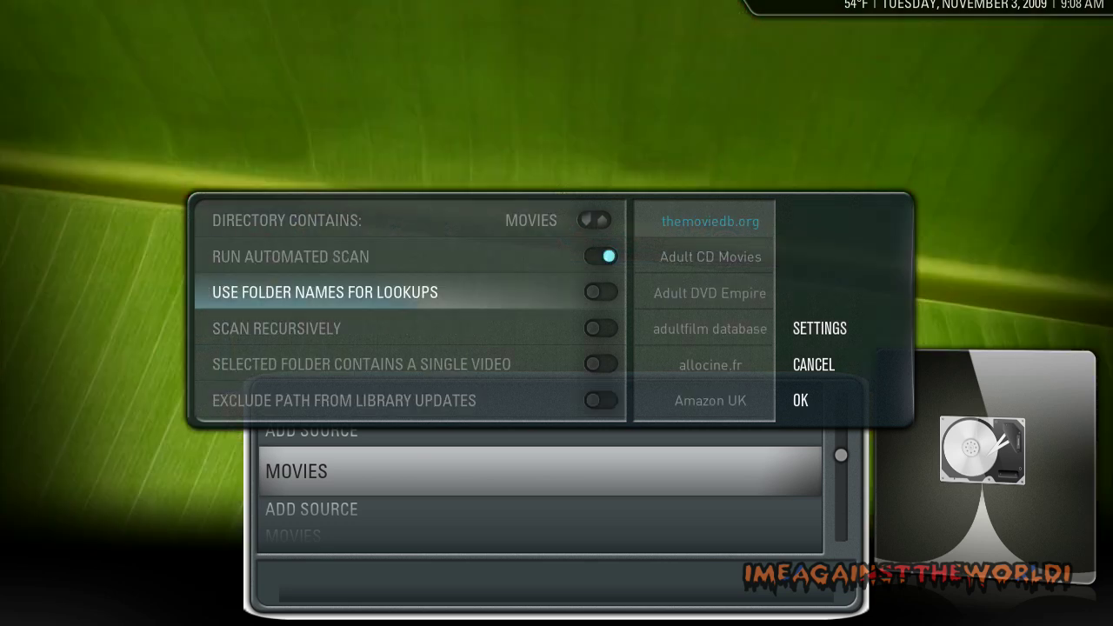
{"action": "key", "text": "Down"}
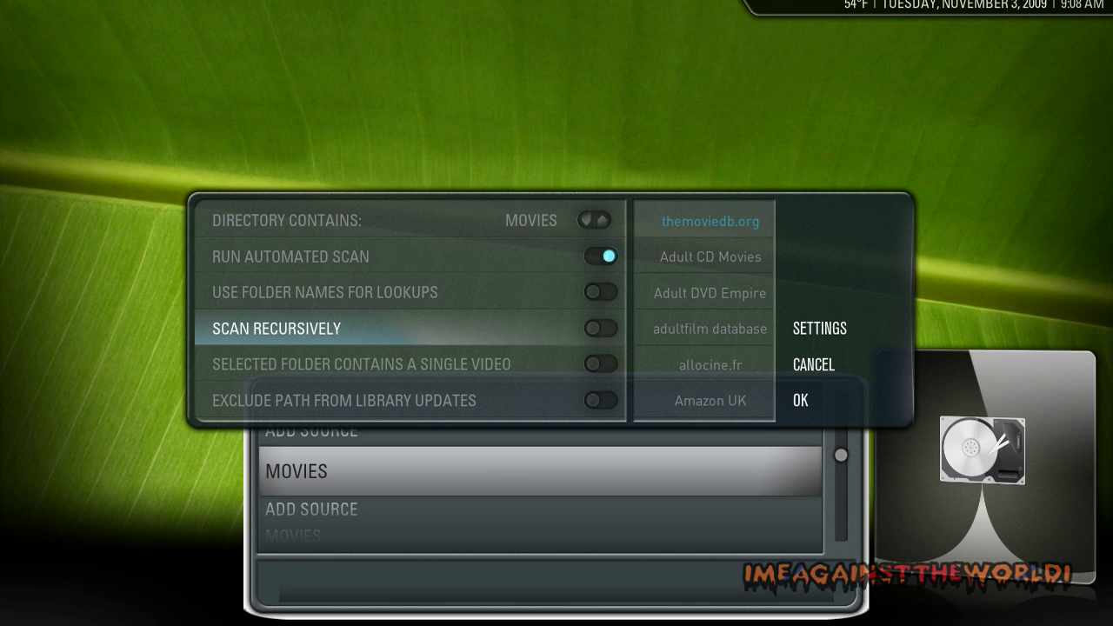
{"action": "key", "text": "Return"}
Choose themoviedb.org as the scraper and apply, starting the library scan.
{"action": "key", "text": "Right"}
{"action": "key", "text": "Down"}
{"action": "key", "text": "Down"}
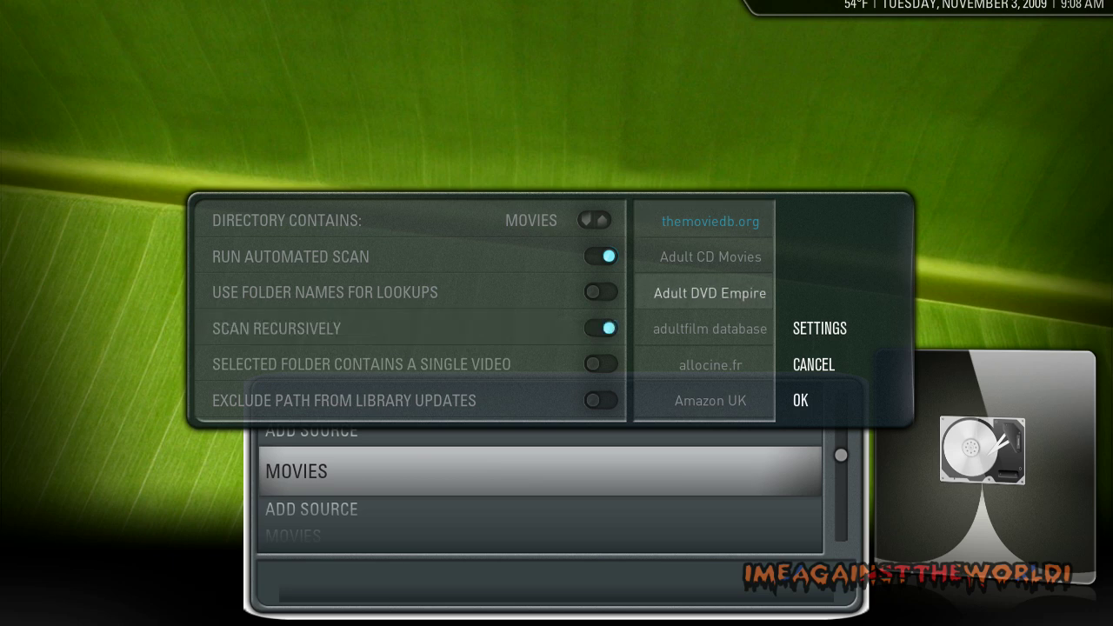
{"action": "key", "text": "Down"}
{"action": "key", "text": "Down"}
{"action": "key", "text": "Down"}
{"action": "key", "text": "Up"}
{"action": "key", "text": "Up"}
{"action": "key", "text": "Up"}
{"action": "key", "text": "Up"}
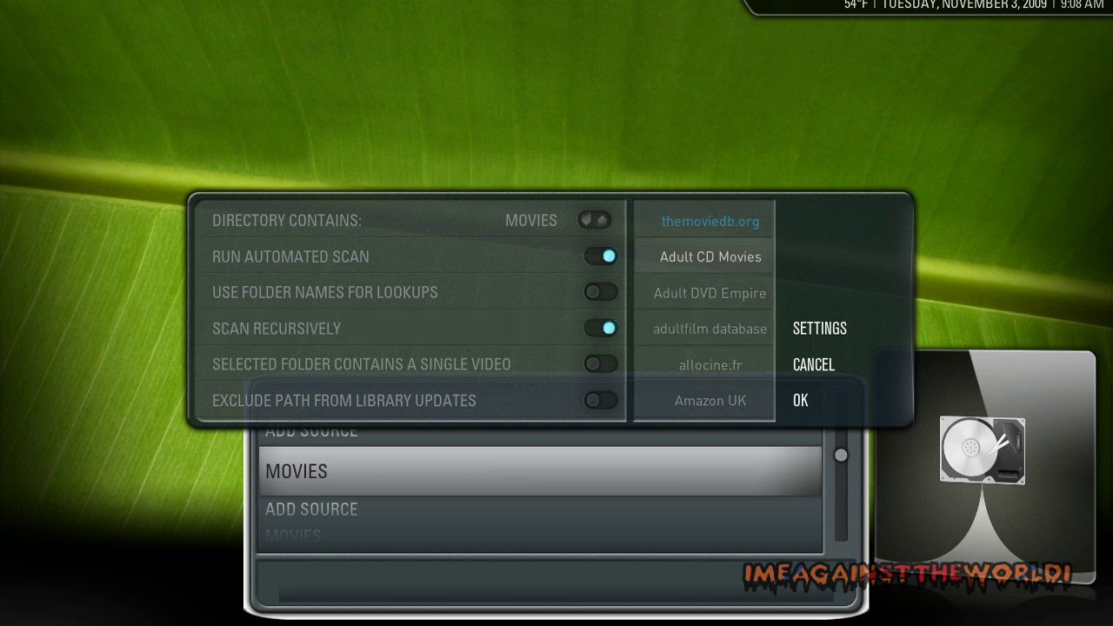
{"action": "key", "text": "Up"}
{"action": "key", "text": "Right"}
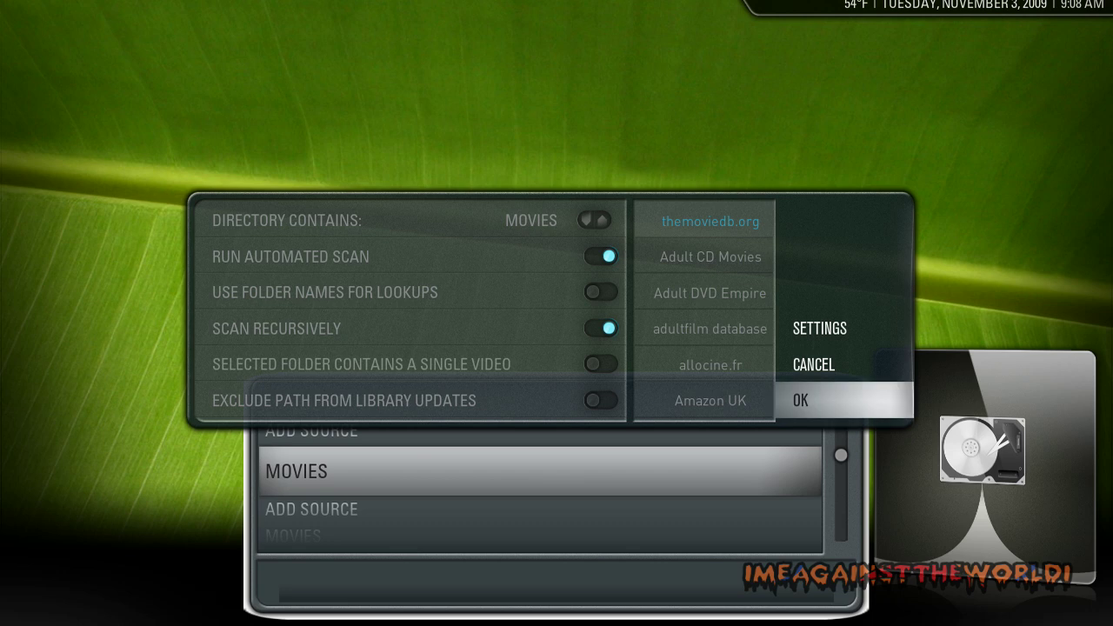
{"action": "key", "text": "Return"}
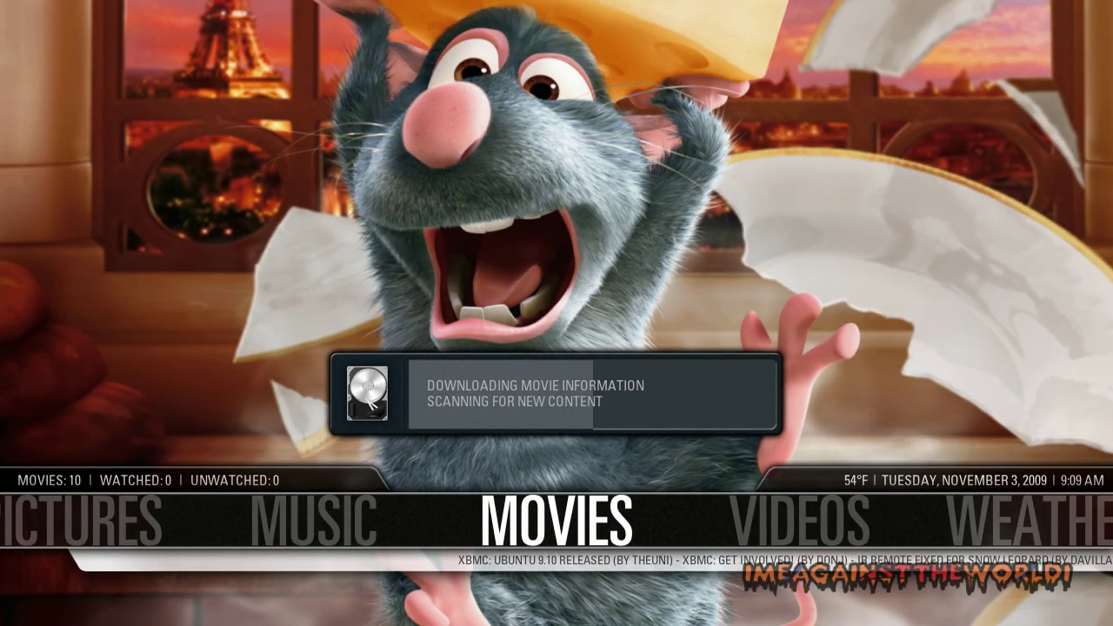
Once the scan lists 10 movies, go to Pictures and bring up the home options menu.
{"action": "key", "text": "Left"}
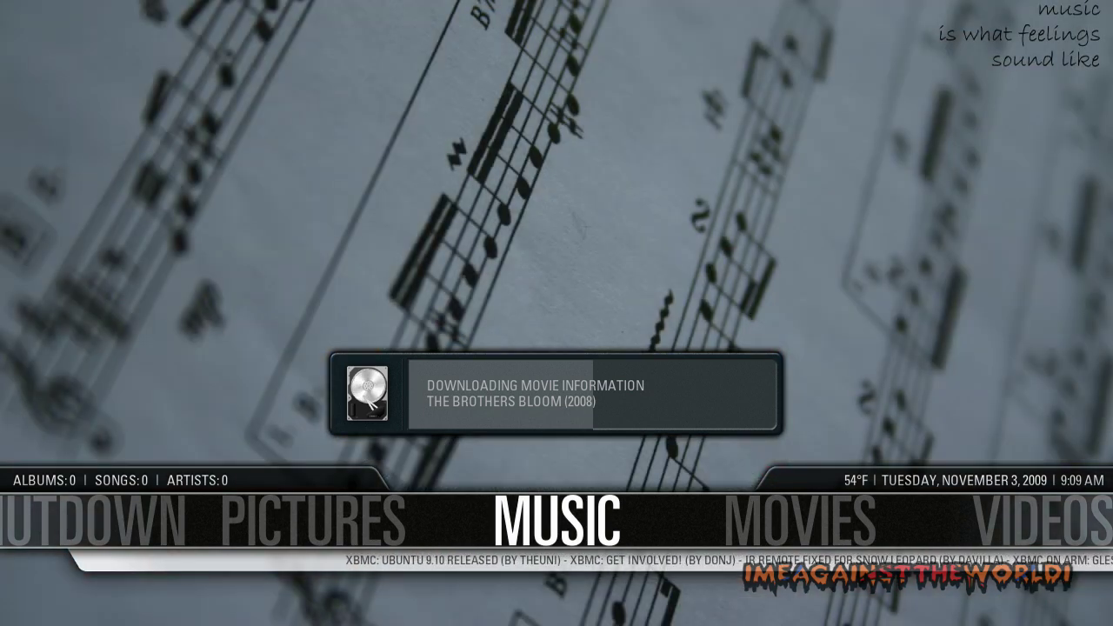
{"action": "key", "text": "Left"}
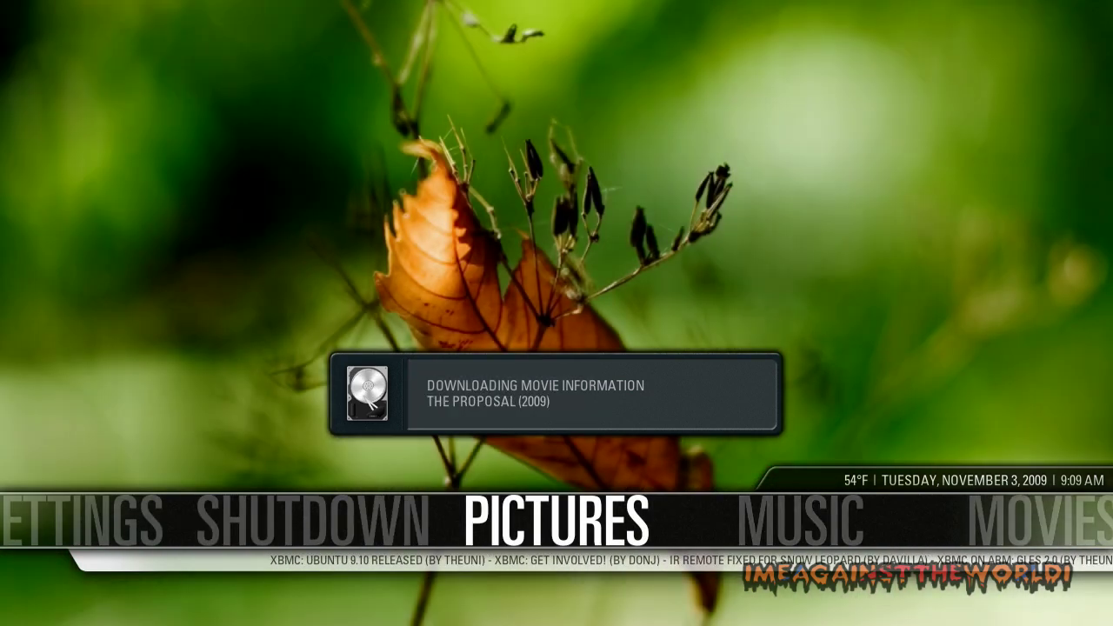
{"action": "key", "text": "c"}
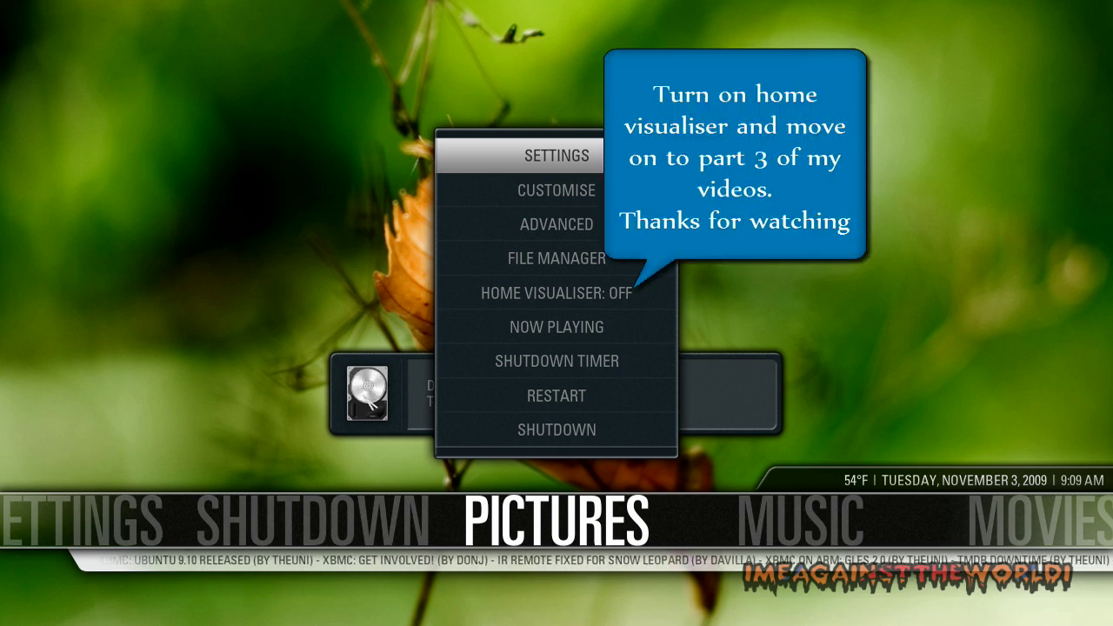
{"action": "key", "text": "Down"}
{"action": "key", "text": "Down"}
{"action": "key", "text": "Down"}
{"action": "key", "text": "Down"}
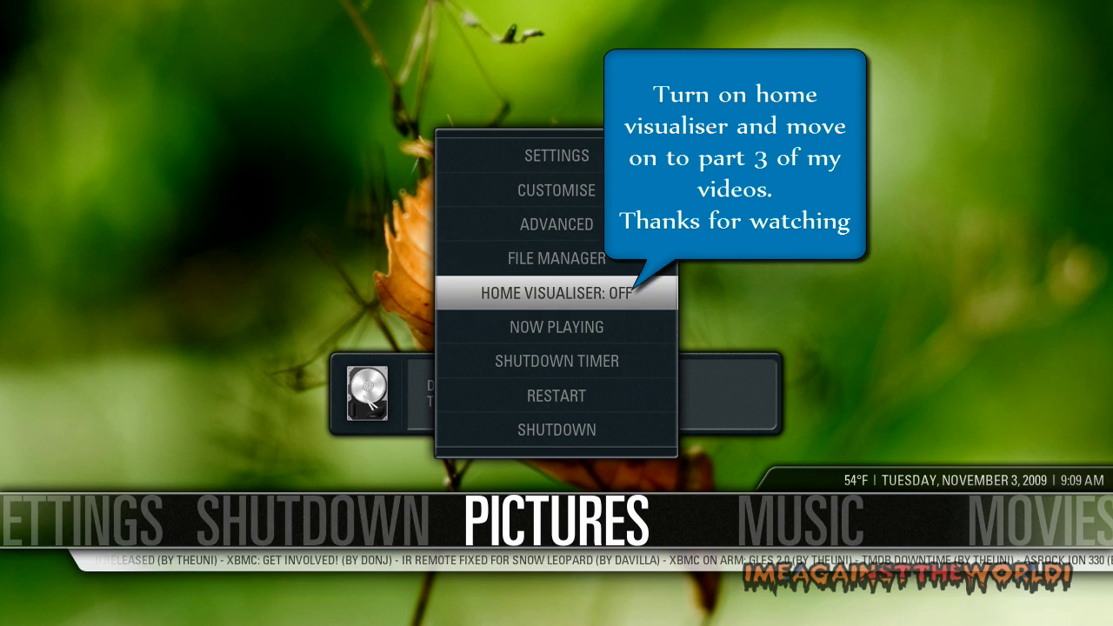